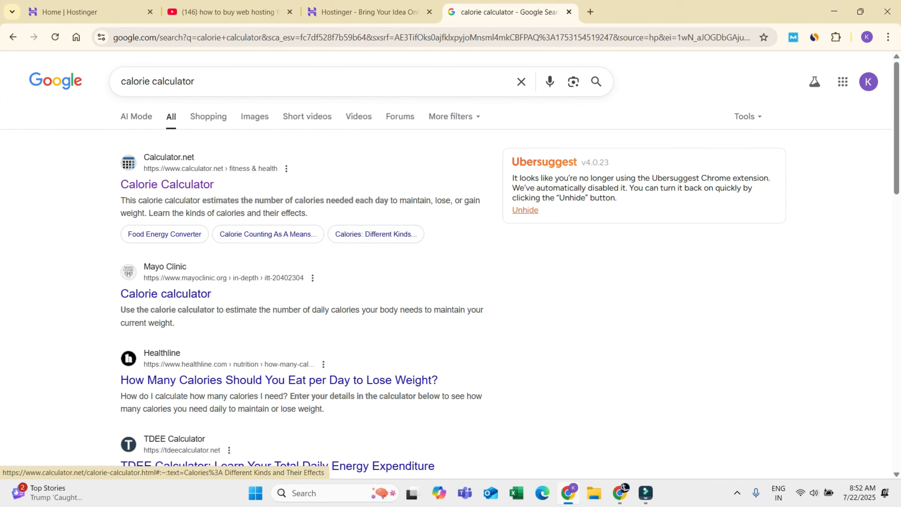
Open the Calculator.net Calorie Calculator result, look over its input form, and return to the search results.
left_click(167, 184)
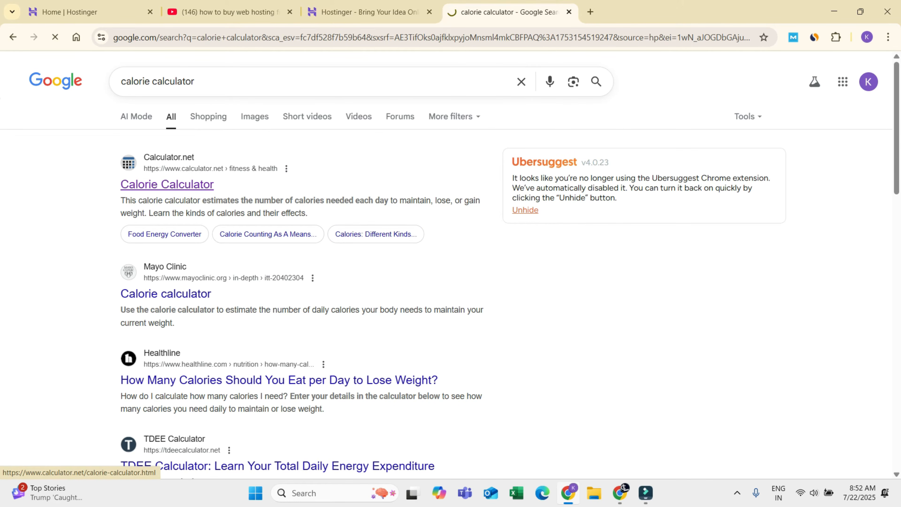
scroll(451, 249, "down", 3)
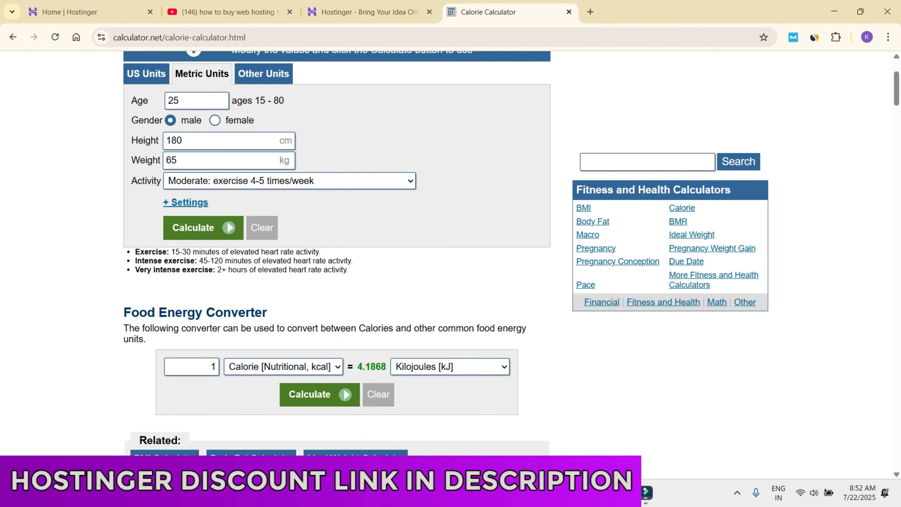
scroll(451, 248, "up", 3)
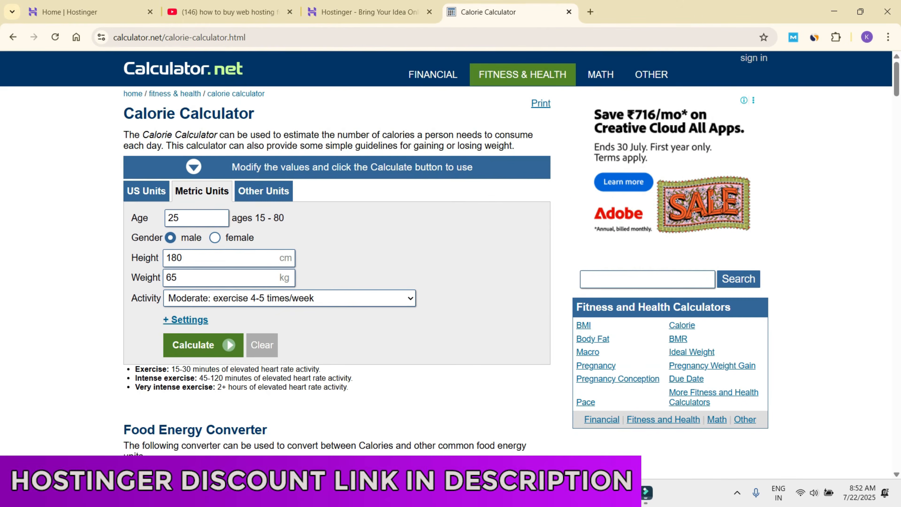
key("alt+Left")
Open the Mayo Clinic calorie calculator from the search results to view it, and return to the results.
scroll(451, 249, "down", 3)
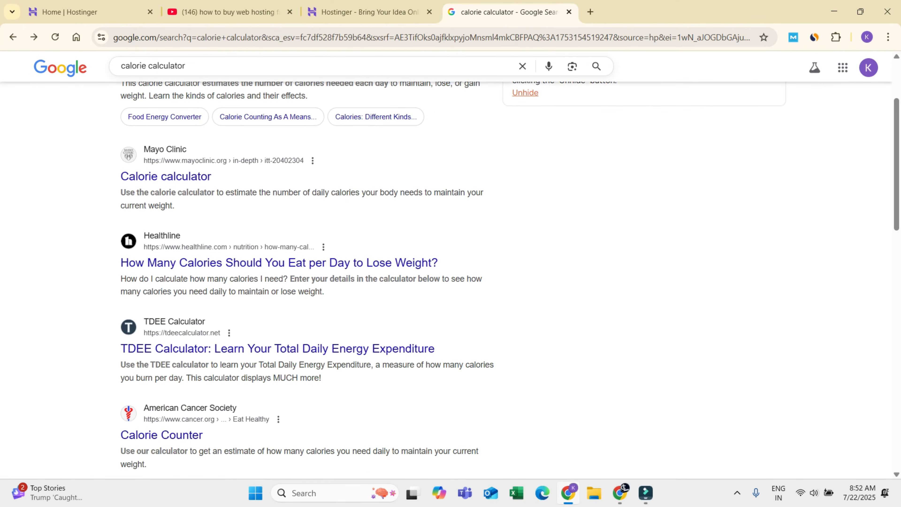
scroll(160, 263, "down", 5)
scroll(160, 263, "up", 5)
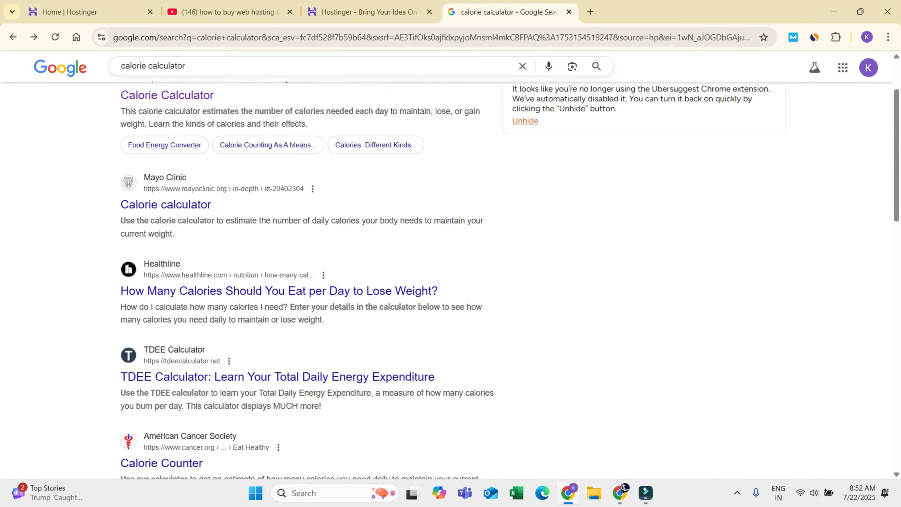
scroll(213, 263, "up", 2)
scroll(213, 262, "down", 3)
left_click(166, 176)
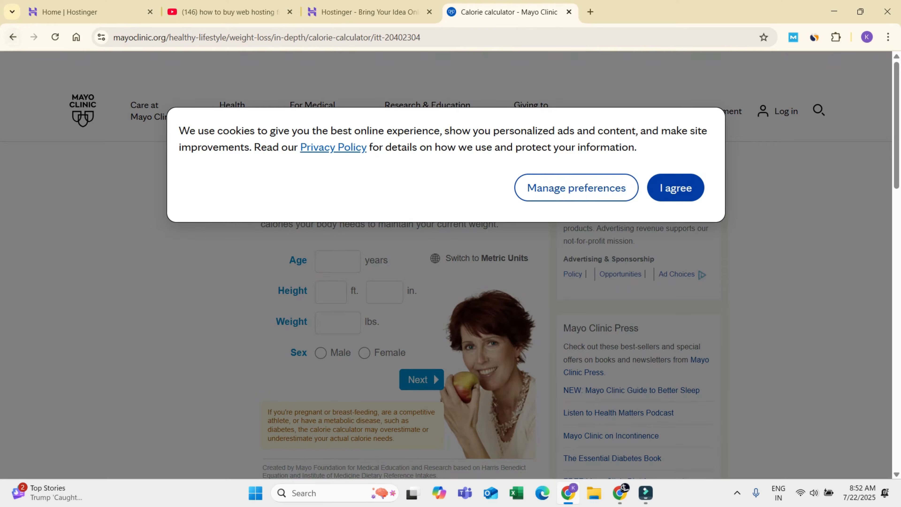
left_click(12, 37)
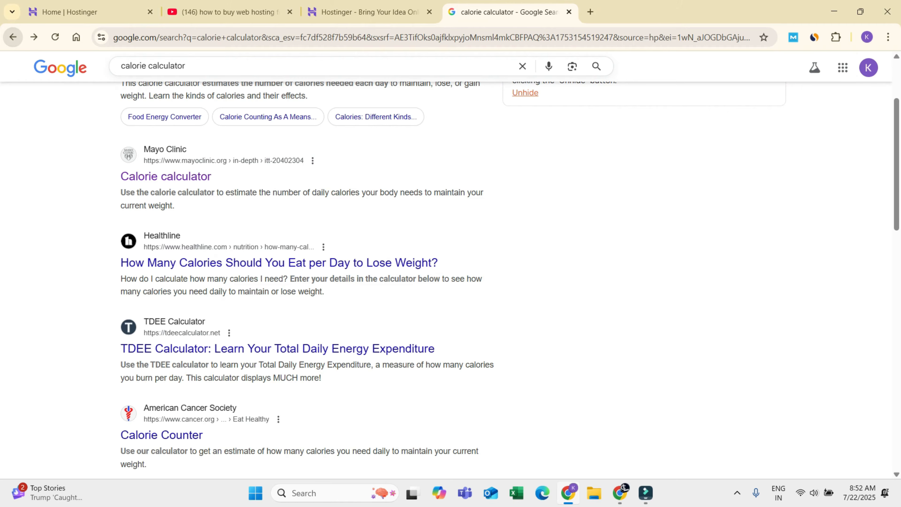
View the calorie needs form on the American Cancer Society Calorie Counter page and return to the search results.
scroll(450, 281, "down", 8)
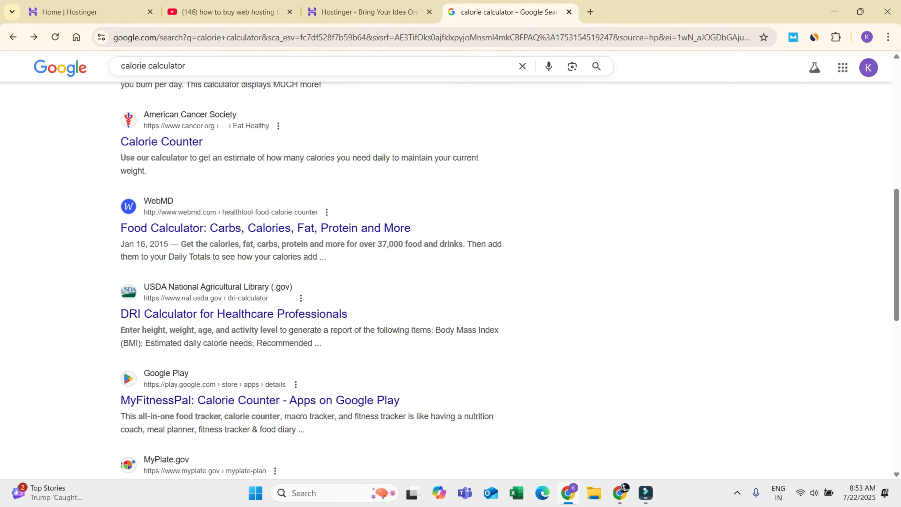
scroll(160, 314, "up", 5)
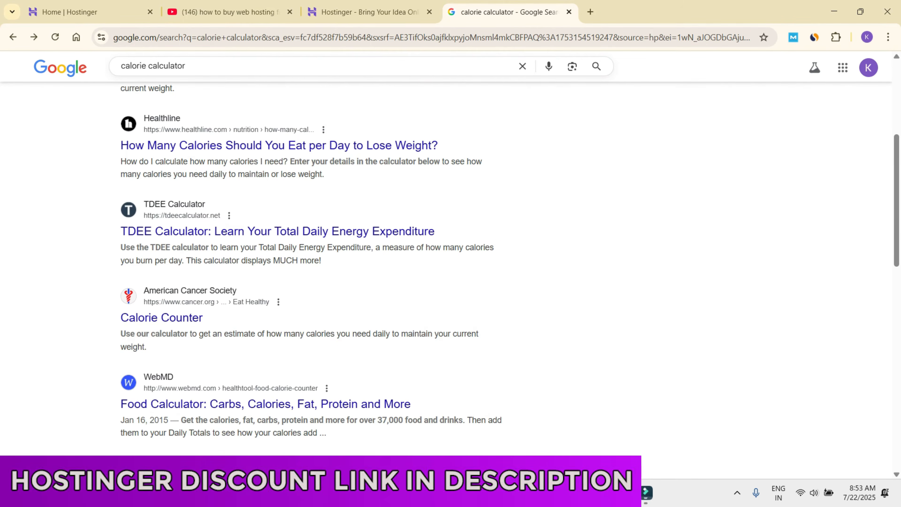
left_click(161, 317)
scroll(161, 317, "down", 7)
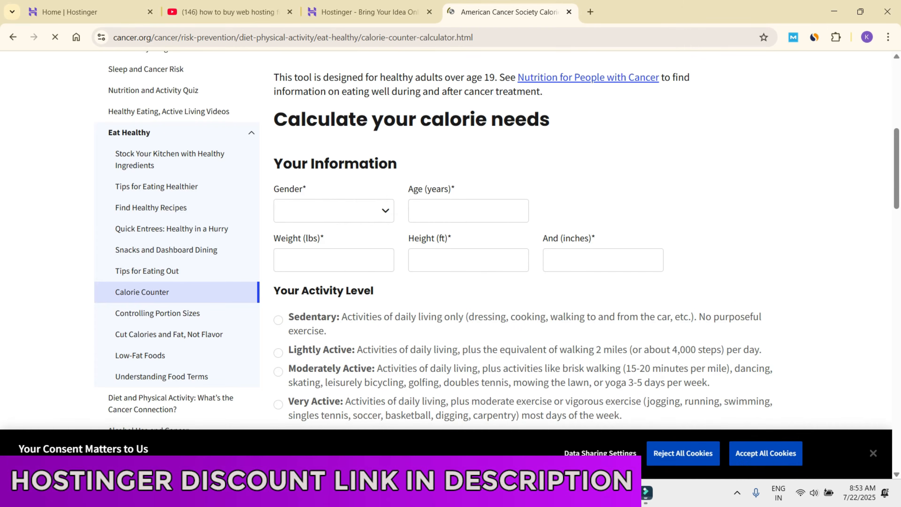
scroll(162, 213, "up", 7)
left_click(13, 37)
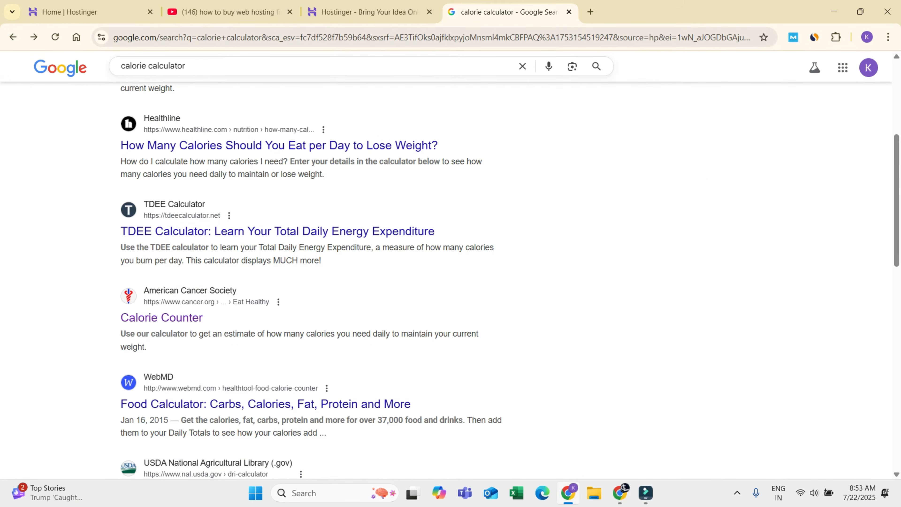
View the TDEE Calculator site, return to the search results, and look through the remaining entries on the page.
left_click(249, 232)
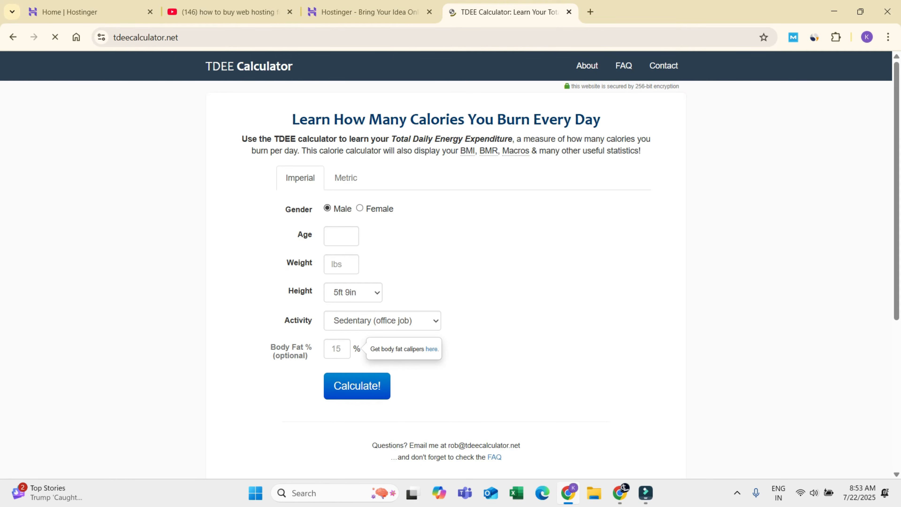
left_click(13, 37)
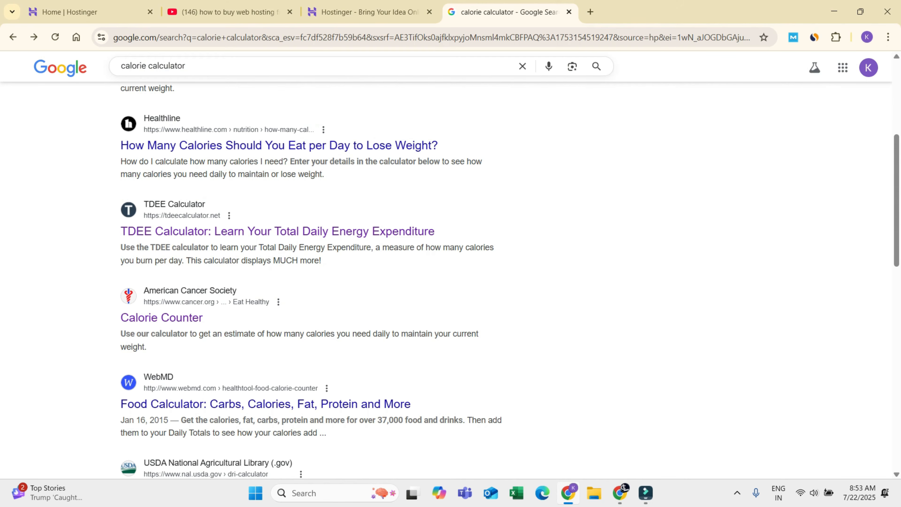
scroll(451, 280, "down", 5)
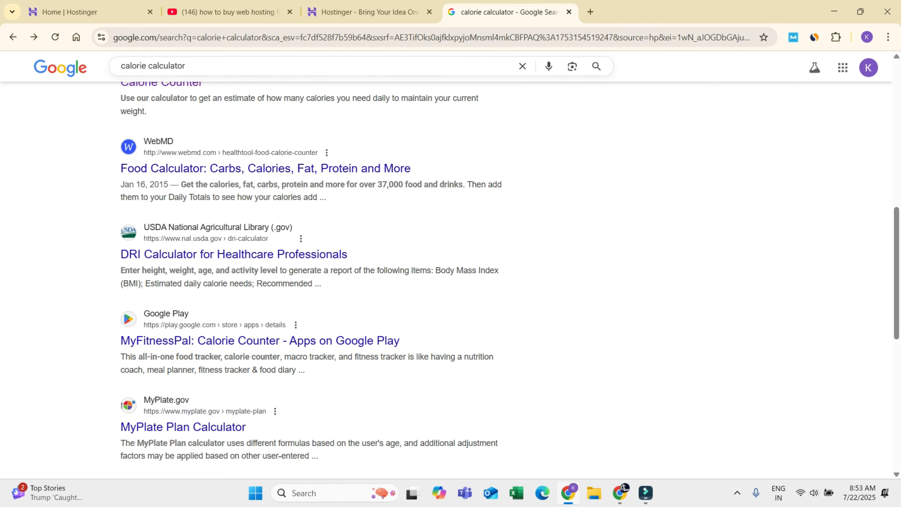
scroll(451, 280, "down", 4)
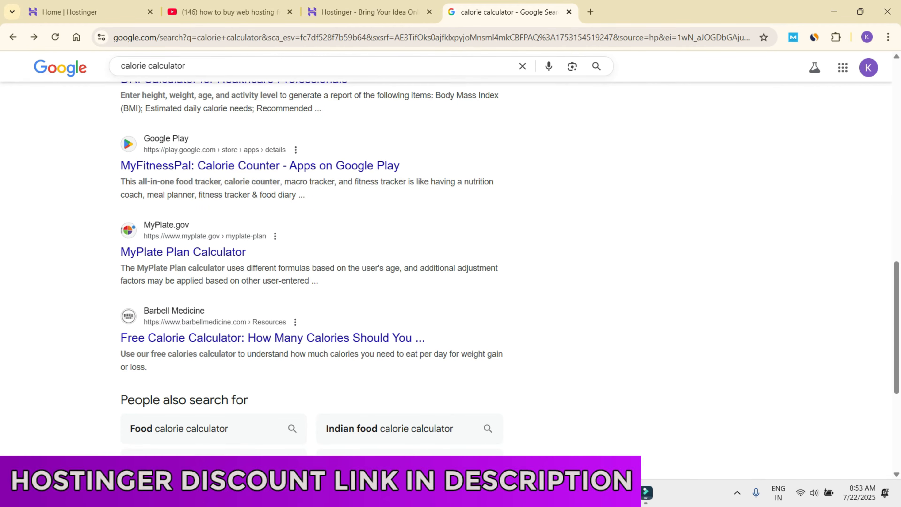
Switch to the Gemini chat and copy the bajajfinserv.in calorie calculator link from the first prompt.
key("alt+Tab")
scroll(472, 237, "up", 10)
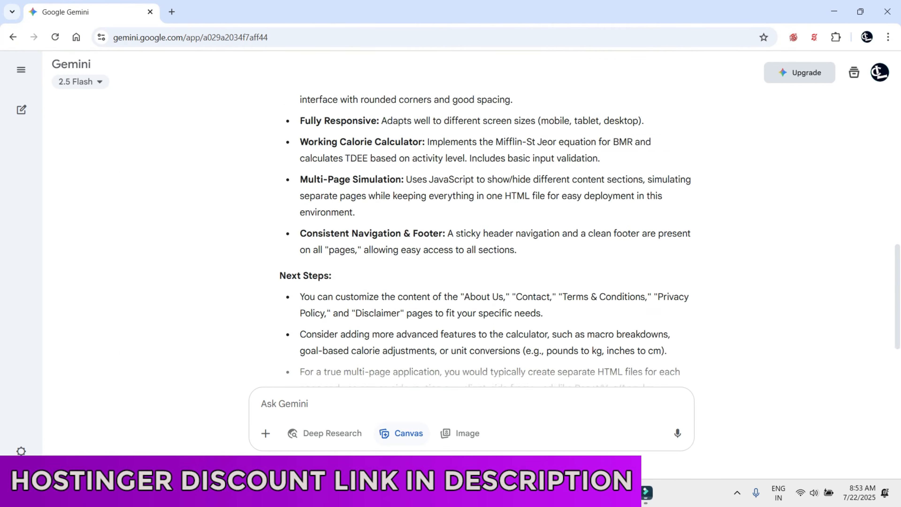
left_click_drag(420, 121, 654, 122)
key("ctrl+c")
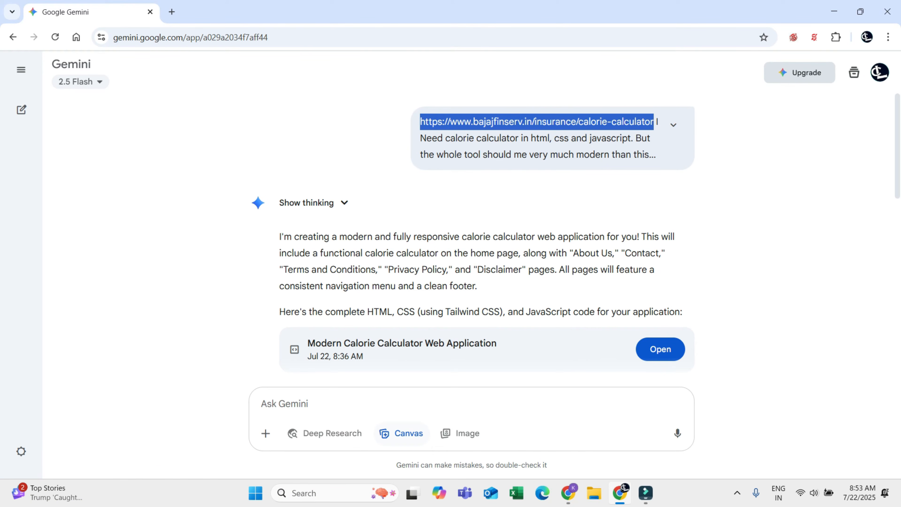
Return to the Google results for calorie calculator, open results page 10, and look through the sites listed there.
key("alt+Tab")
scroll(451, 248, "up", 8)
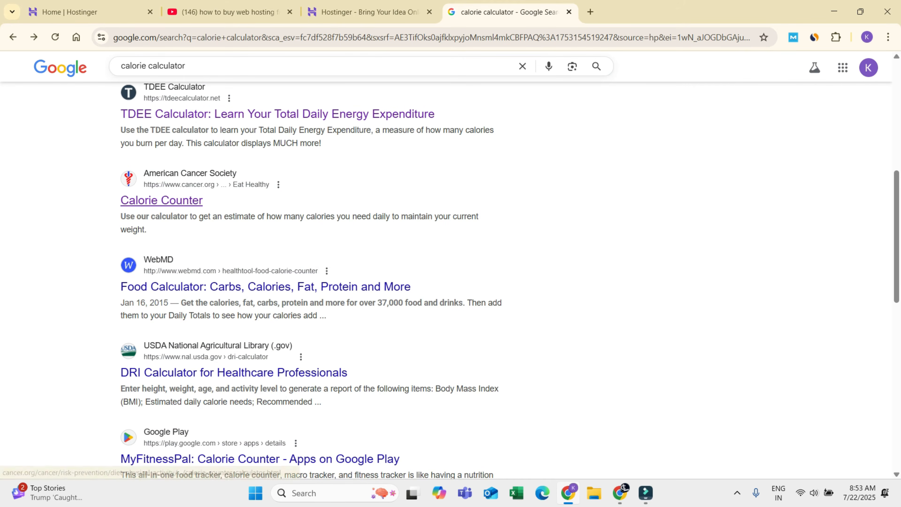
scroll(162, 201, "up", 5)
scroll(213, 205, "down", 20)
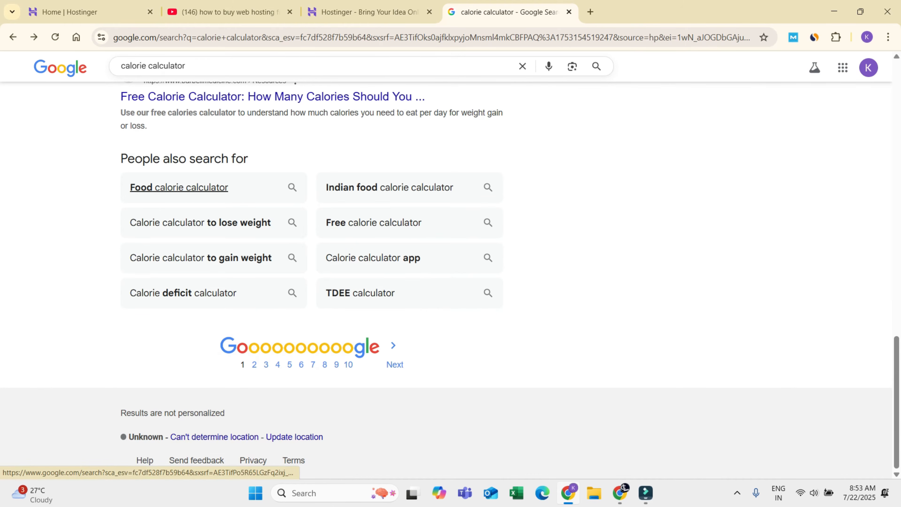
left_click(348, 364)
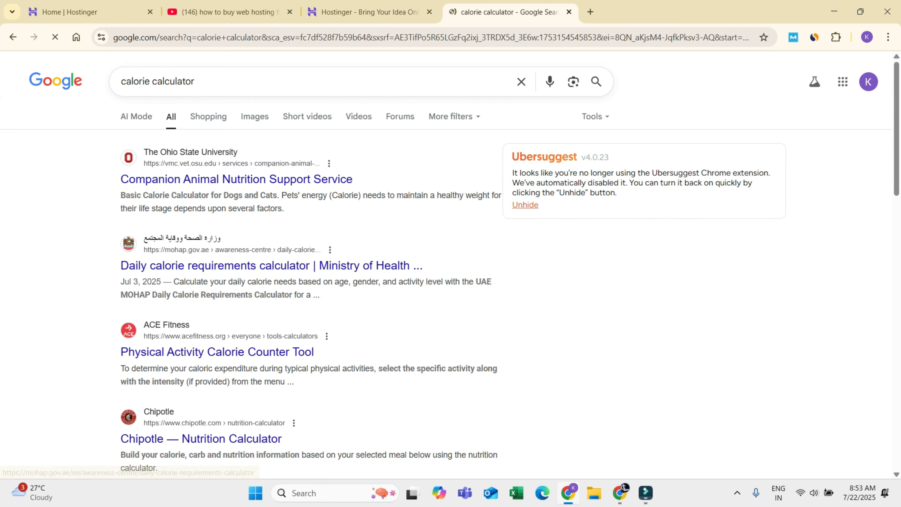
scroll(213, 265, "down", 5)
scroll(213, 264, "down", 10)
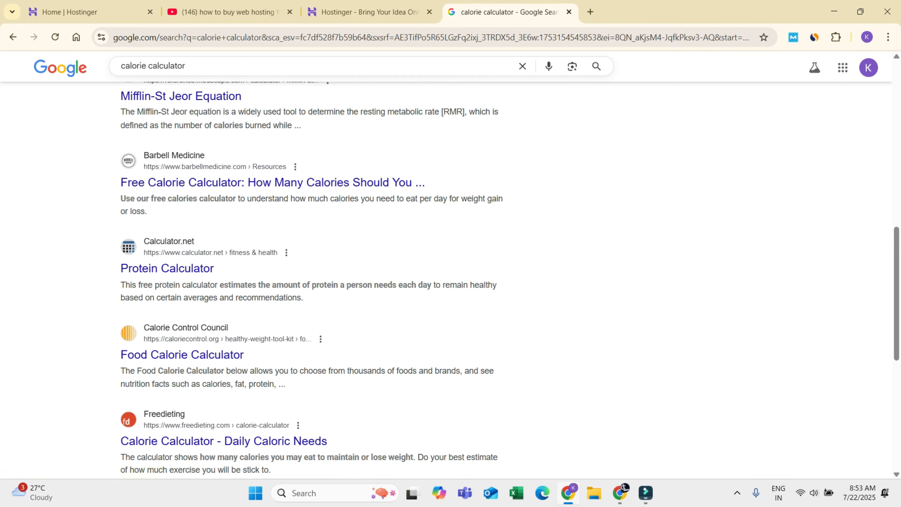
scroll(312, 277, "down", 3)
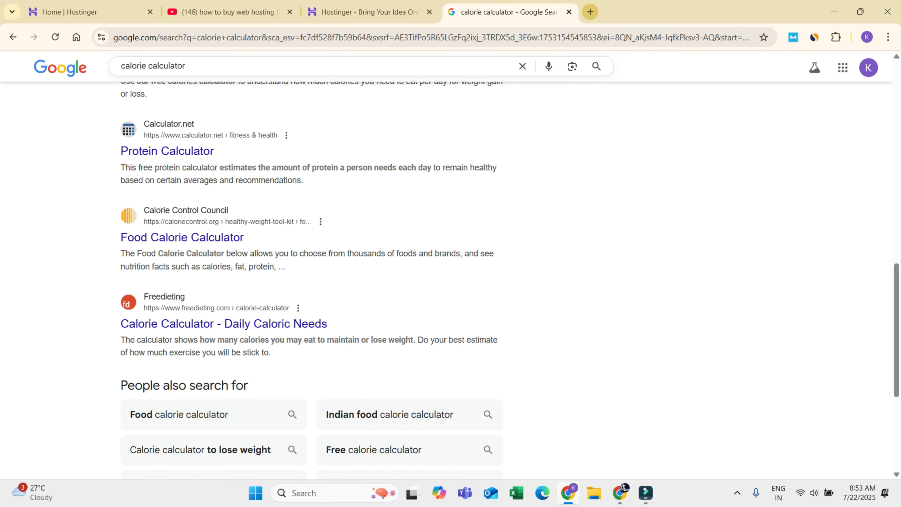
Open the copied bajajfinserv.in/insurance/calorie-calculator link in a new tab and look over the page.
left_click(591, 11)
key("ctrl+v")
key("Return")
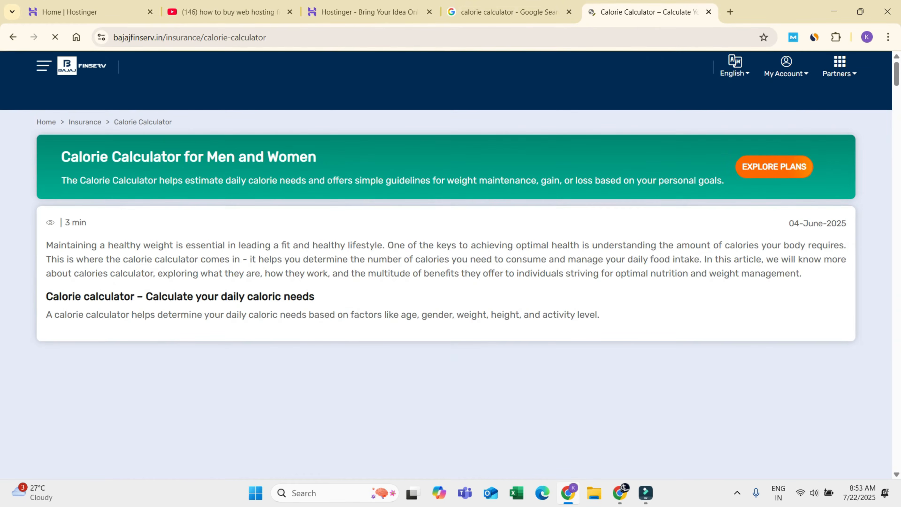
scroll(447, 295, "down", 3)
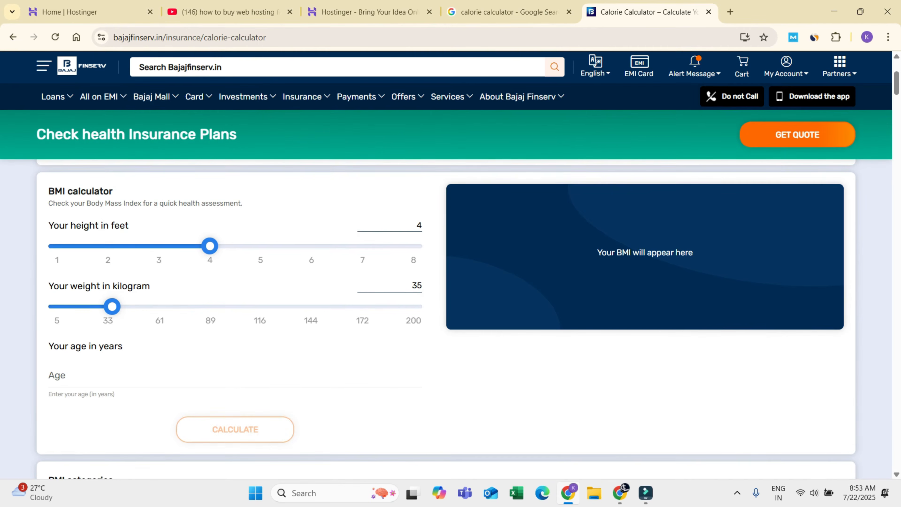
scroll(451, 295, "down", 5)
scroll(450, 294, "up", 7)
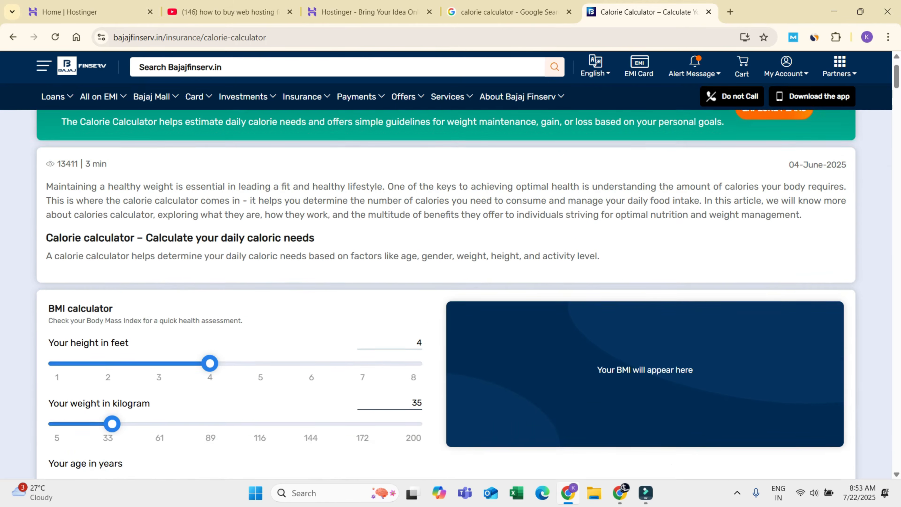
scroll(450, 294, "up", 1)
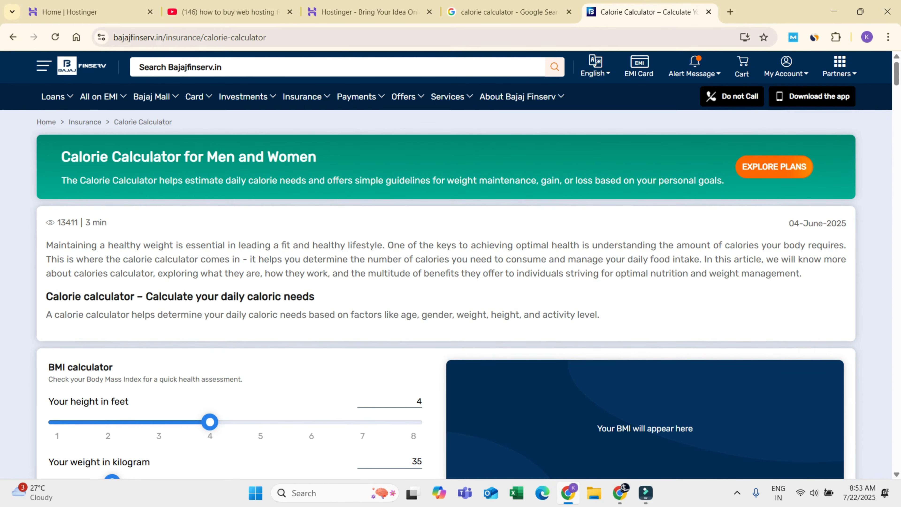
Close the call-back request pop-up and review the Bajaj Finserv page's BMI calculator and calorie article sections.
left_click(369, 37)
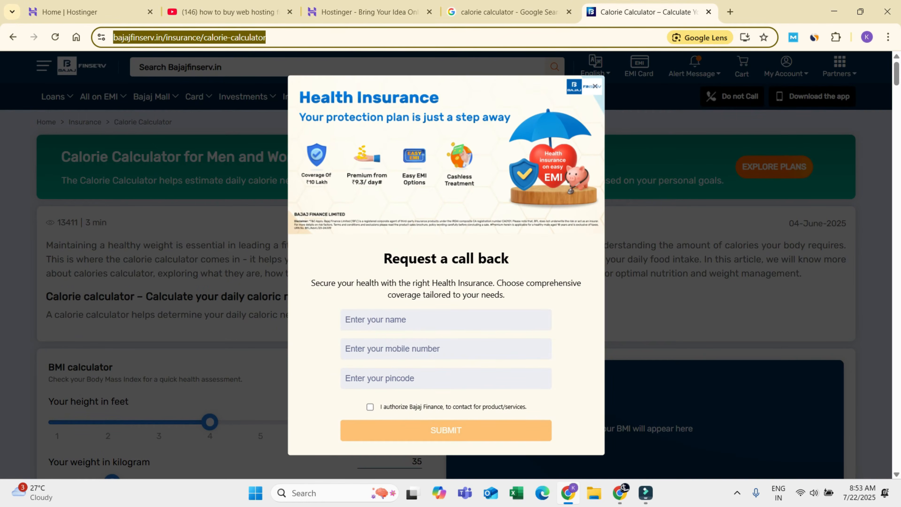
left_click(595, 86)
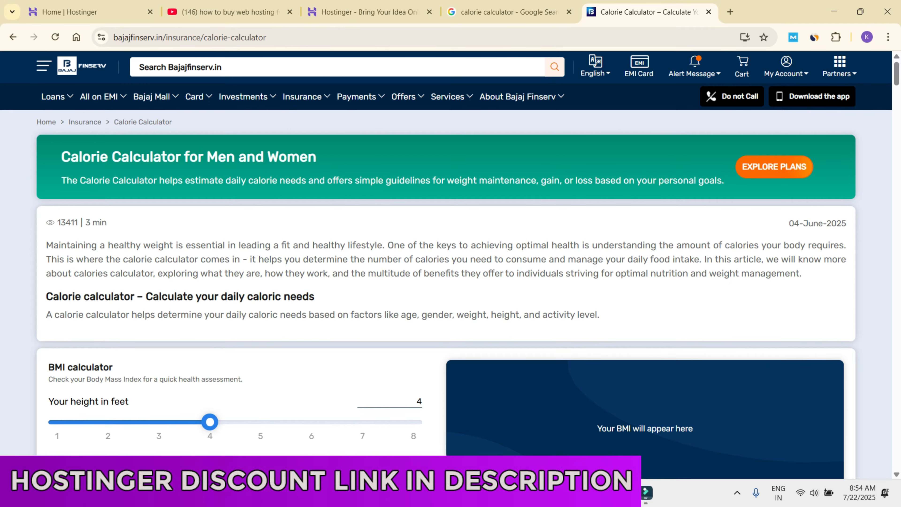
scroll(451, 284, "down", 4)
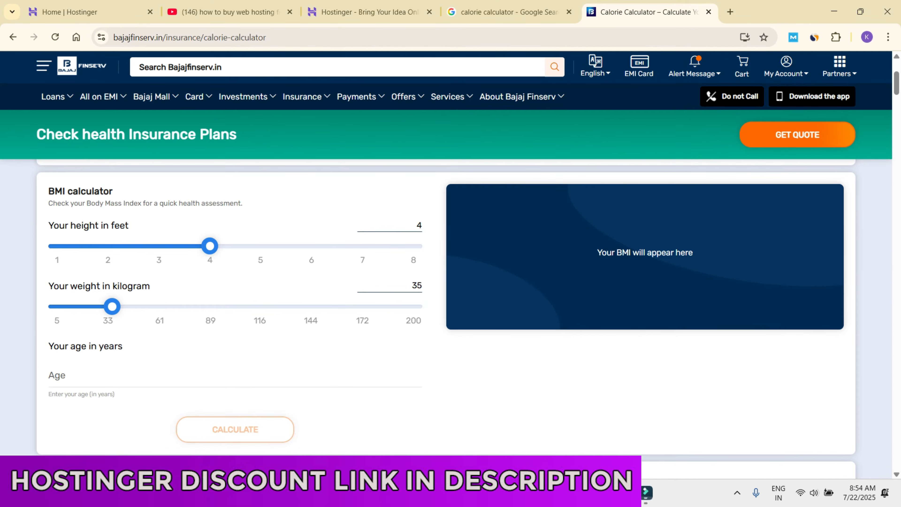
scroll(451, 320, "down", 10)
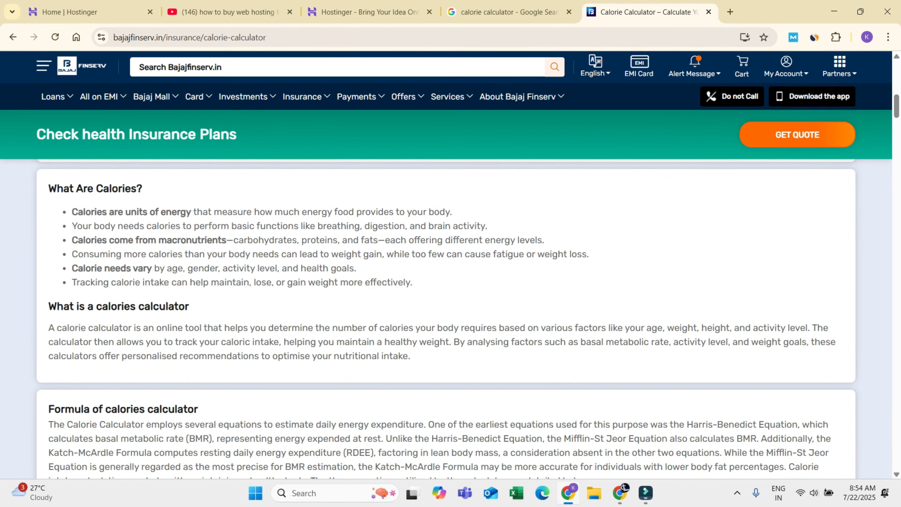
scroll(450, 284, "up", 15)
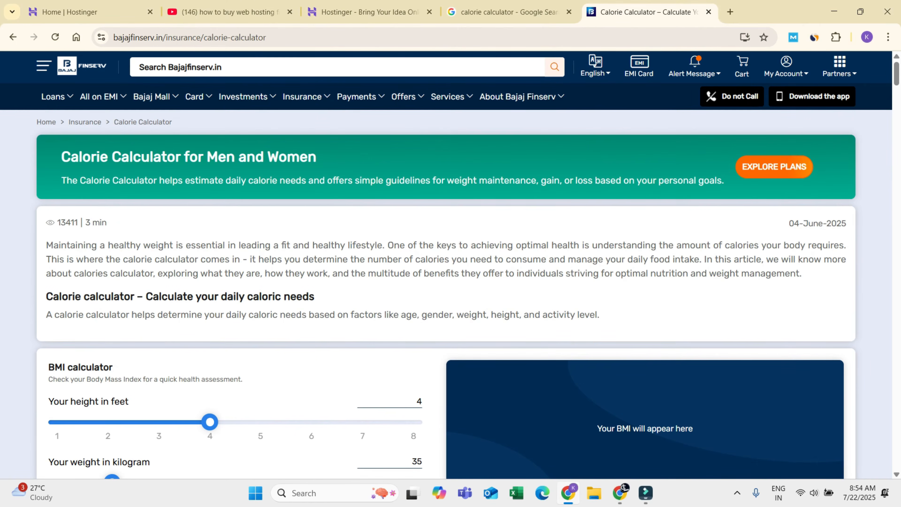
scroll(451, 284, "down", 1)
Check the calorie calculator search results again, return to the Bajaj Finserv page, and select its web address.
left_click(509, 12)
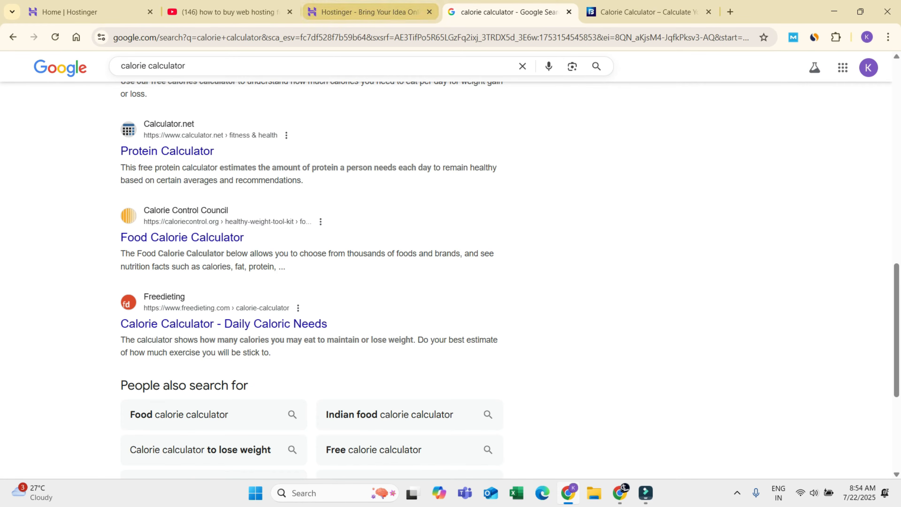
left_click(642, 12)
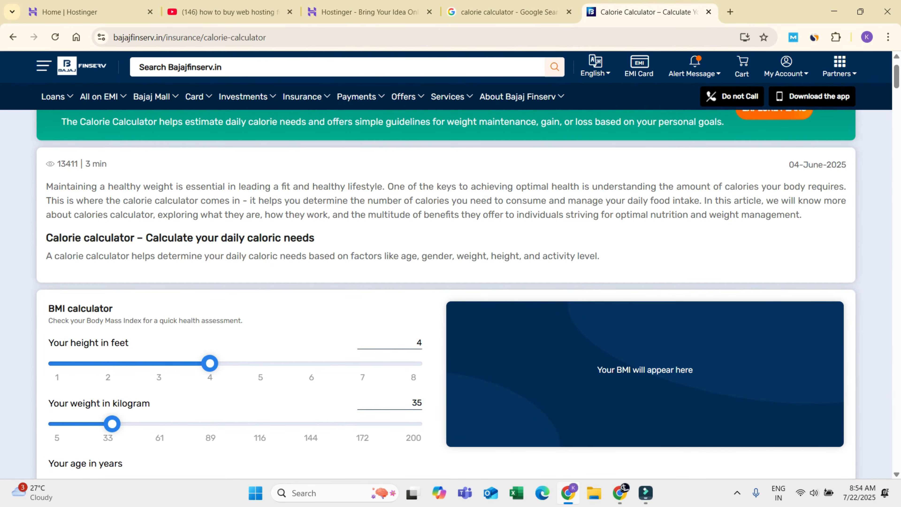
scroll(446, 248, "up", 2)
key("ctrl+l")
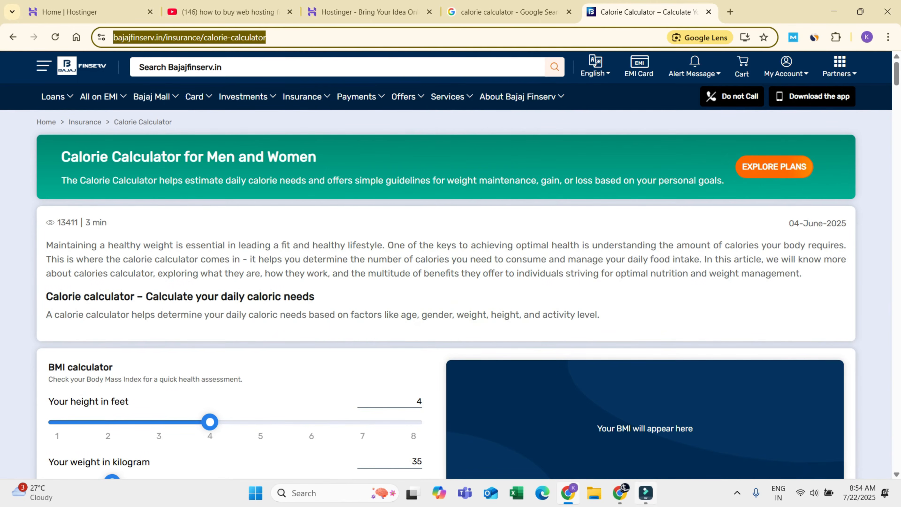
mouse_move(227, 11)
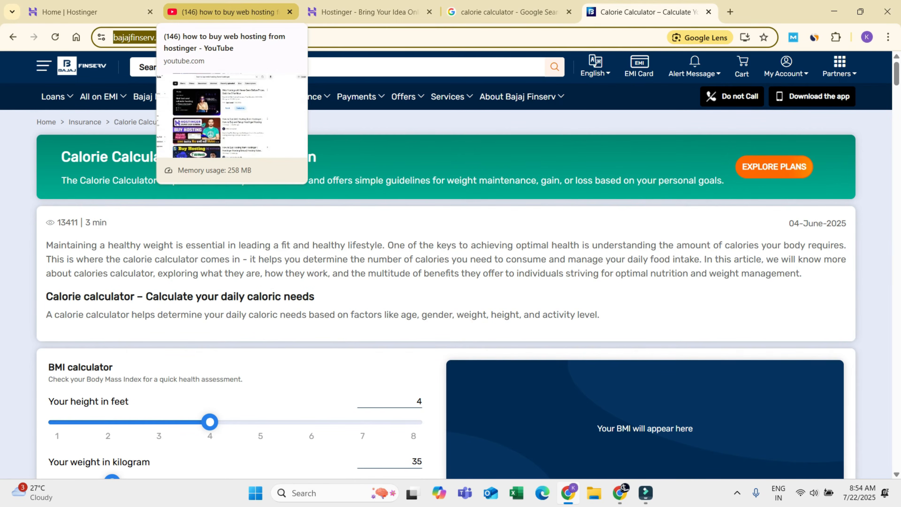
Switch to the Hostinger website and open its managed hosting for WordPress page.
left_click(369, 12)
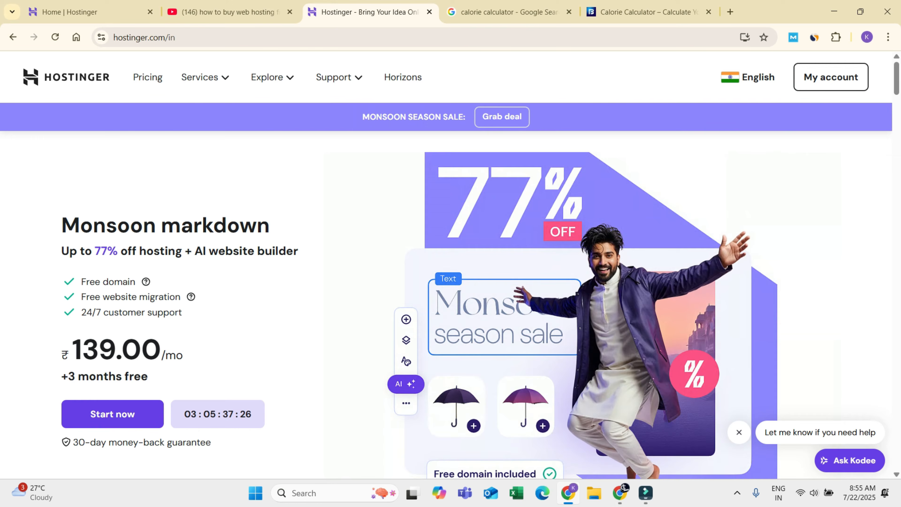
left_click(205, 77)
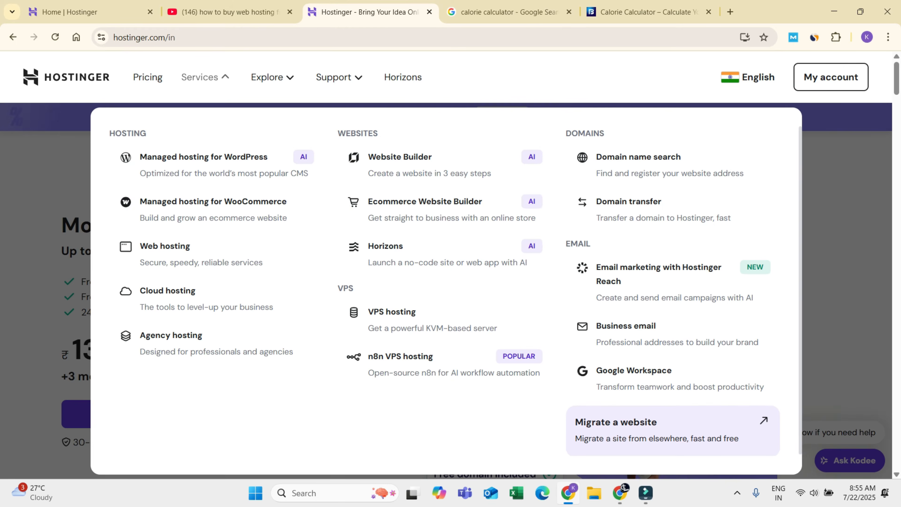
left_click(213, 163)
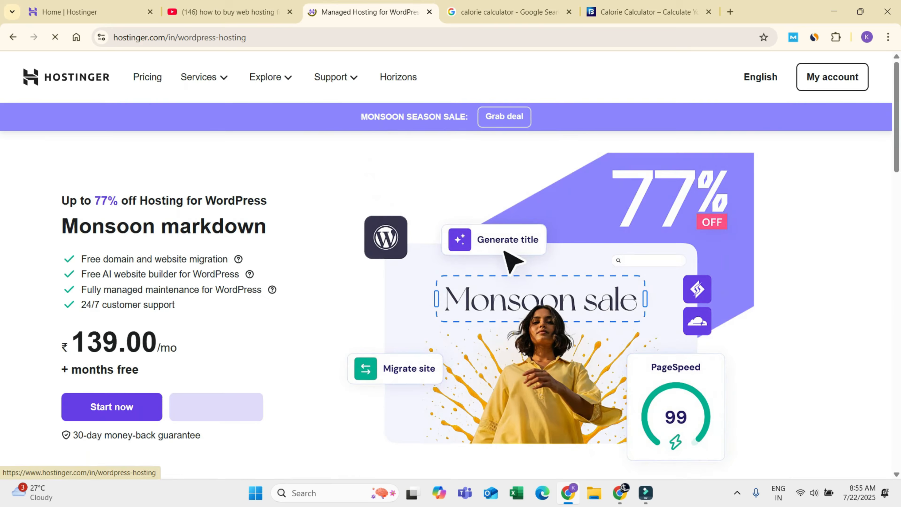
Compare the WordPress hosting plans and choose the ₹229.00/mo Business plan.
scroll(213, 164, "down", 10)
scroll(515, 234, "down", 10)
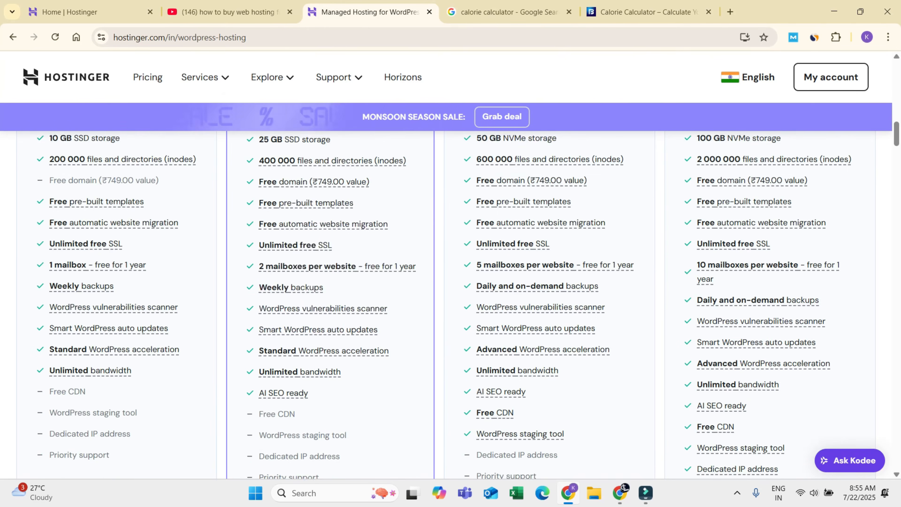
scroll(532, 231, "up", 5)
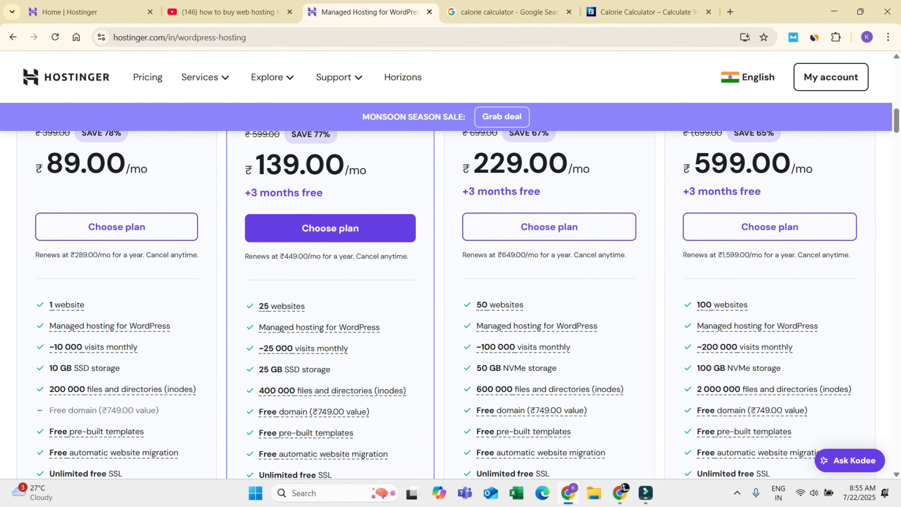
scroll(533, 231, "up", 5)
double_click(488, 302)
scroll(488, 302, "down", 6)
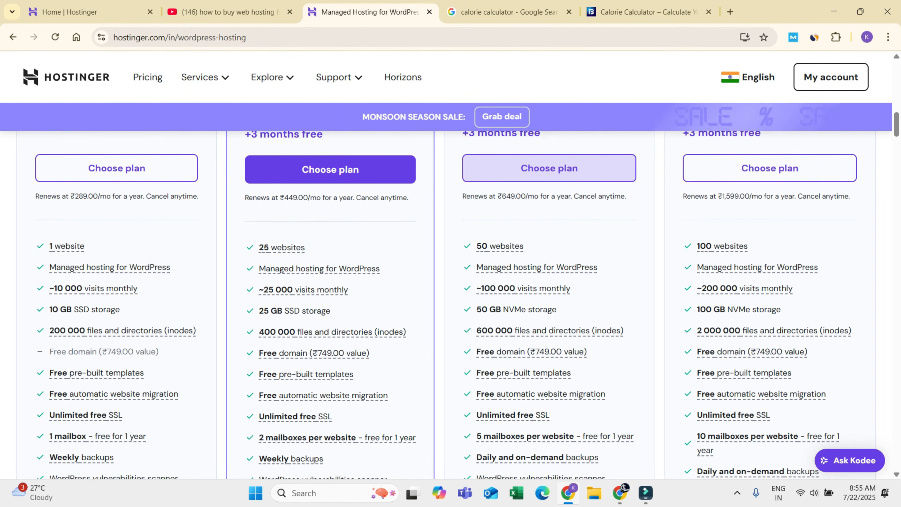
left_click(557, 174)
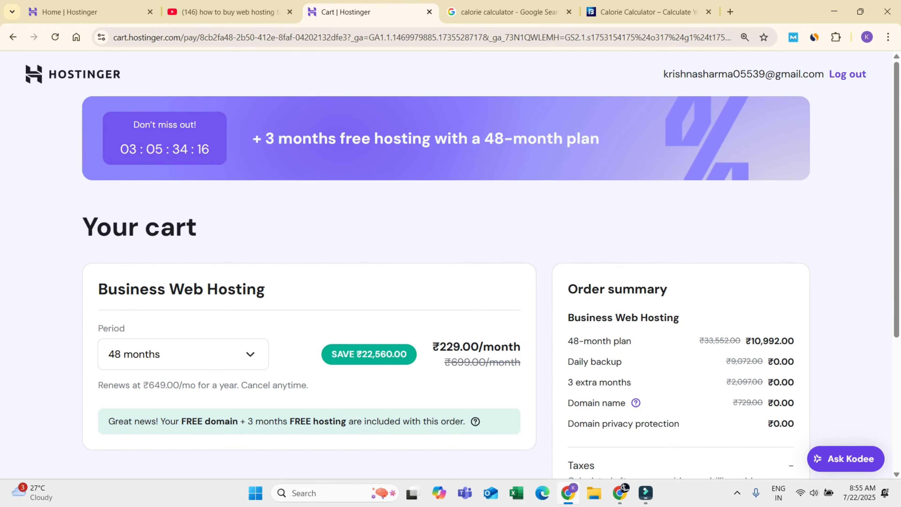
Apply the coupon code HOSTINGER10 to the Business Web Hosting order and check the discounted subtotal.
scroll(451, 249, "down", 5)
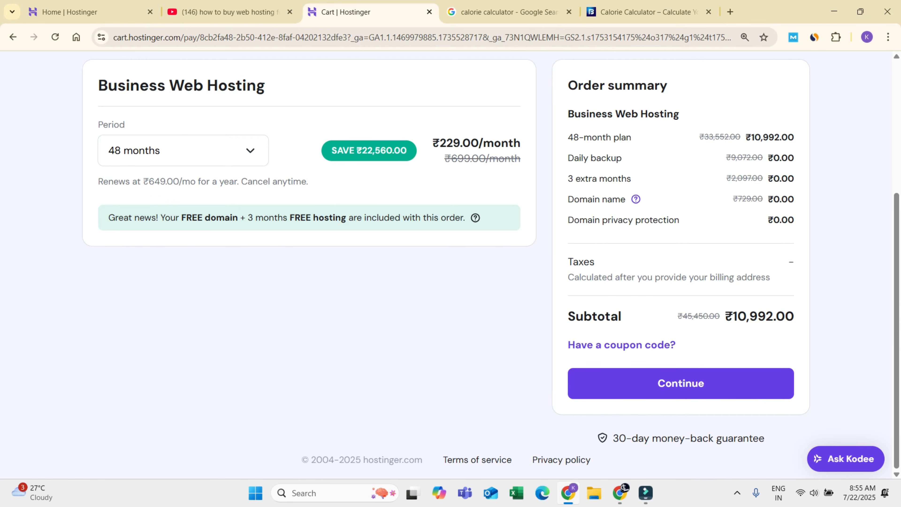
left_click(622, 345)
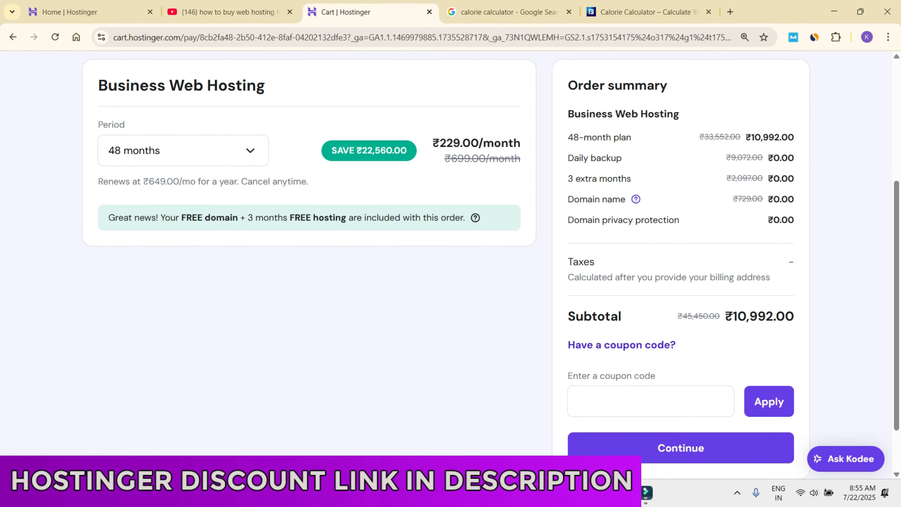
left_click(651, 401)
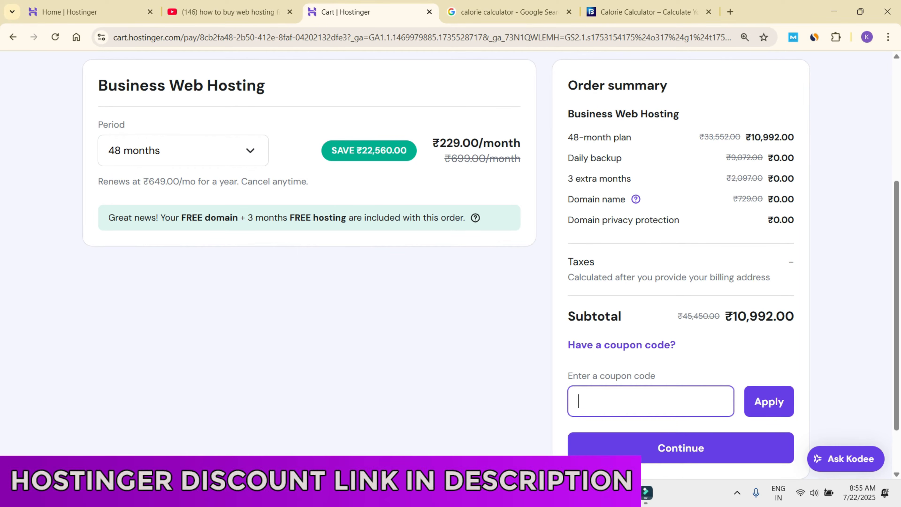
type("HOSTINGER10")
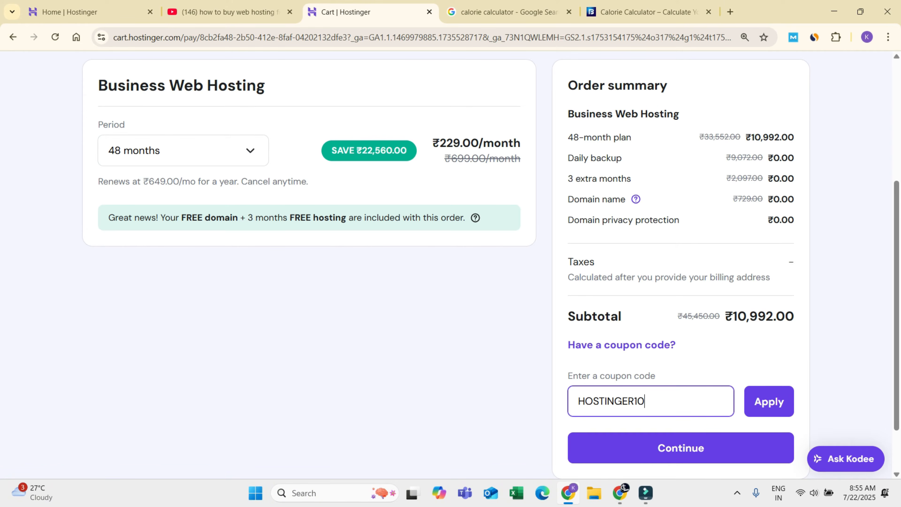
key("Return")
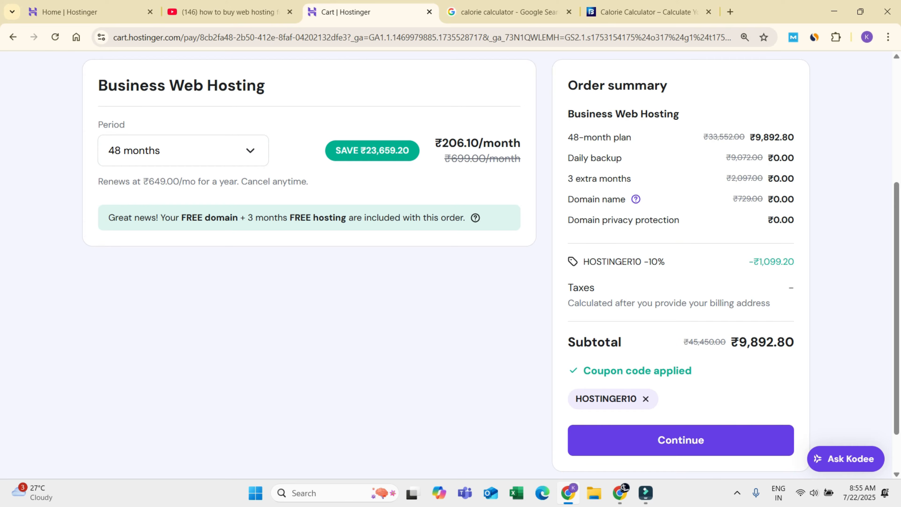
left_click_drag(731, 342, 794, 342)
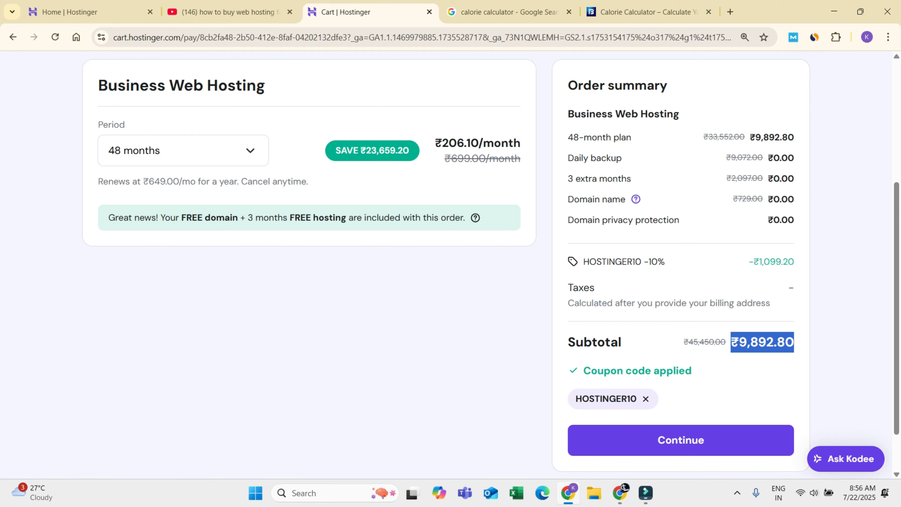
left_click(762, 343)
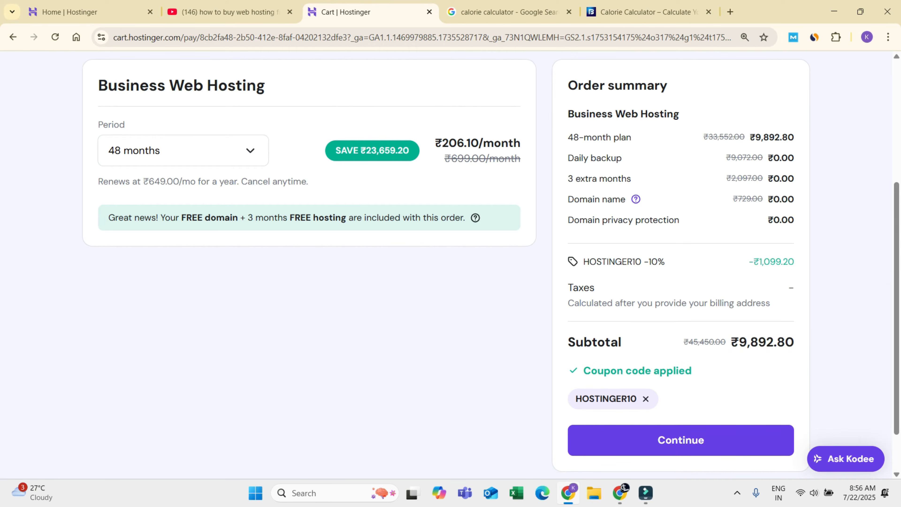
Set the Business Web Hosting period to 12 months and check the order's subtotal.
left_click(199, 151)
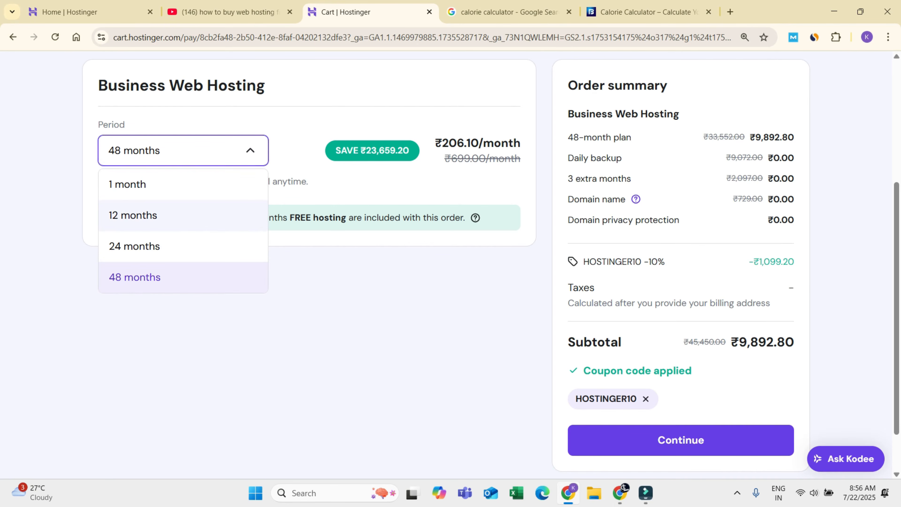
left_click(183, 216)
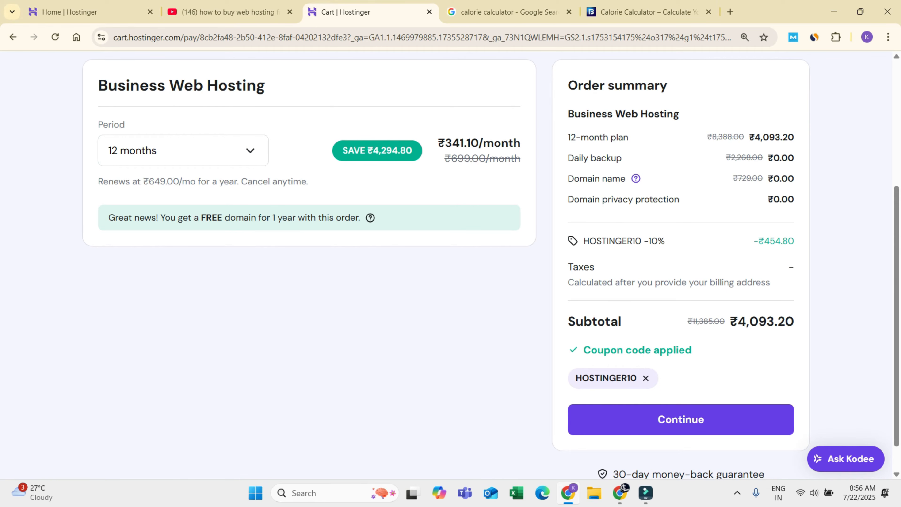
left_click_drag(730, 322, 794, 322)
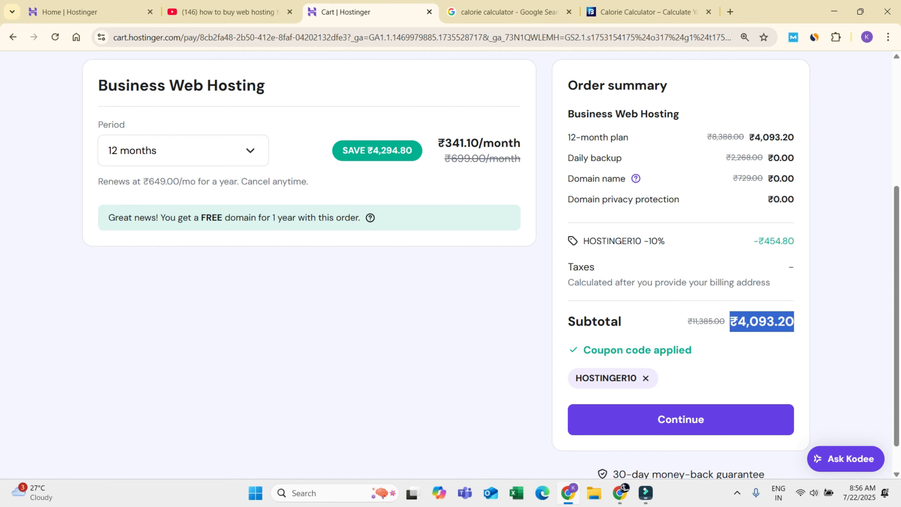
left_click(789, 330)
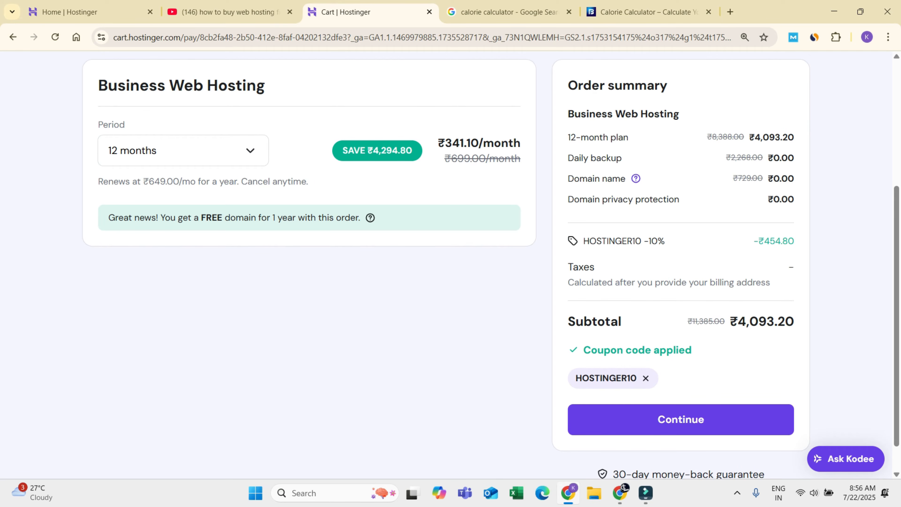
Set the hosting period to 48 months and check the free domain and free hosting offer in the cart.
left_click(250, 150)
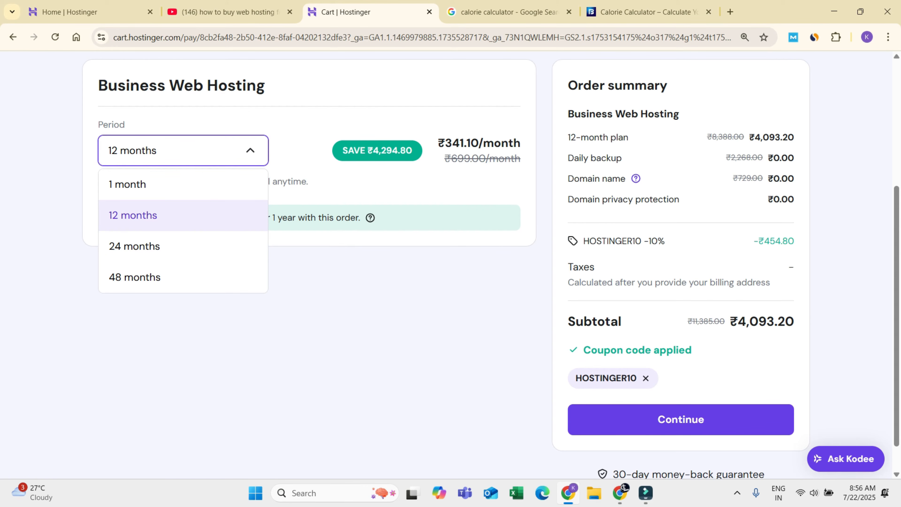
left_click(134, 277)
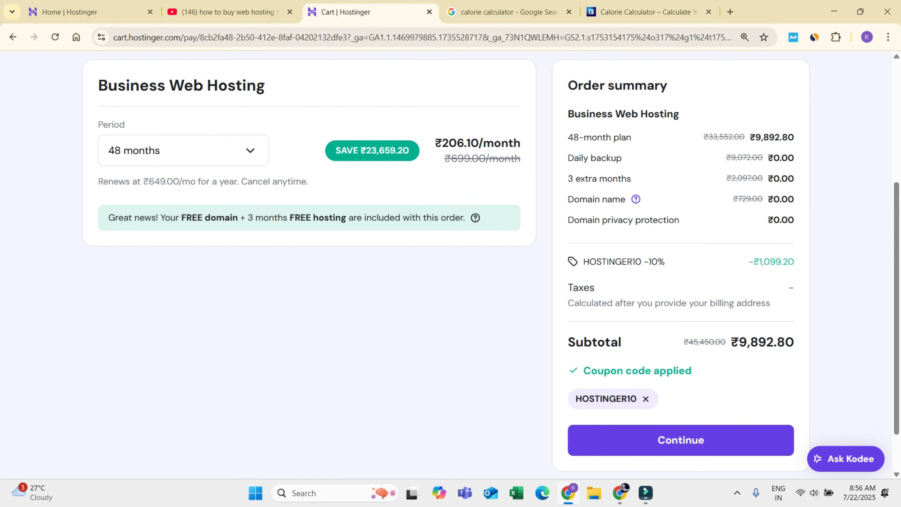
left_click_drag(170, 219, 270, 218)
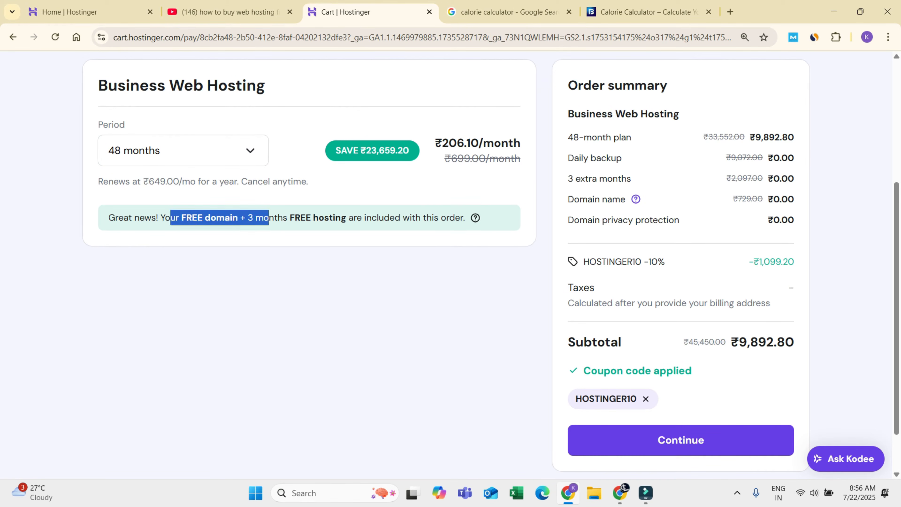
left_click(270, 218)
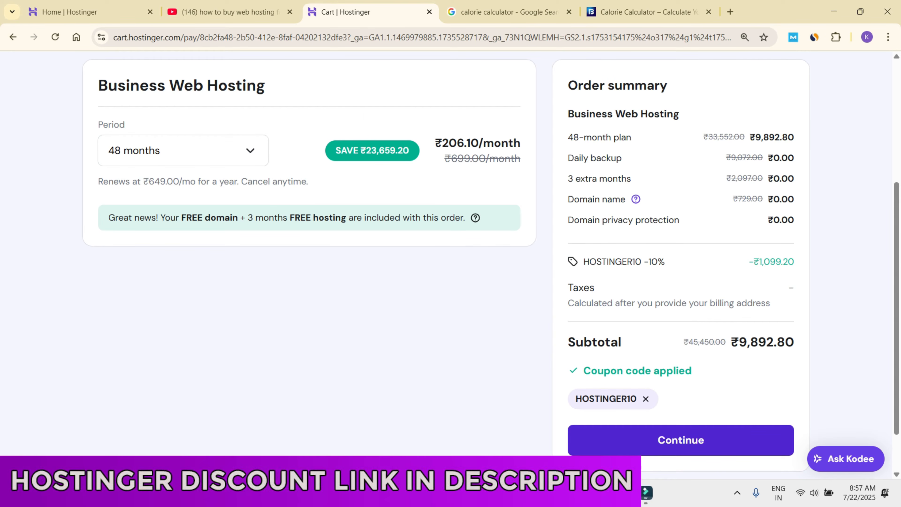
Switch to the YouTube results and preview the video on buying and setting up Hostinger hosting.
left_click(230, 12)
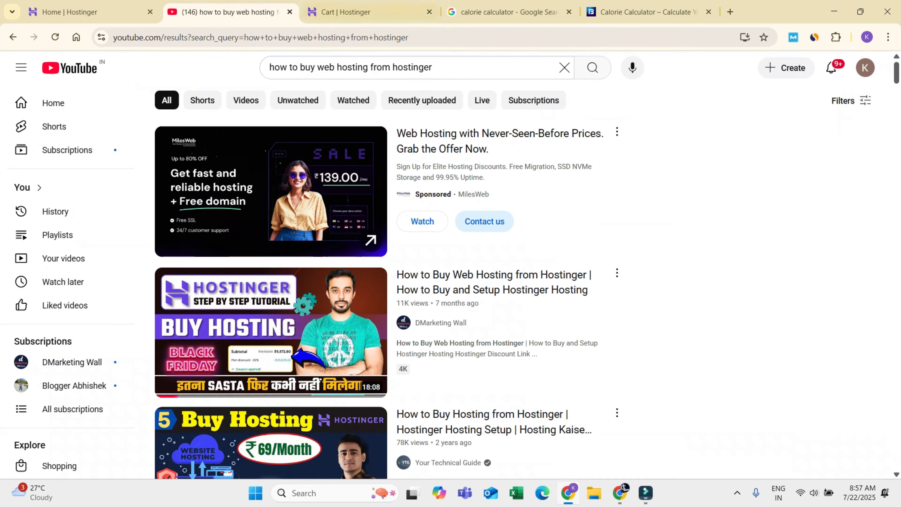
mouse_move(271, 333)
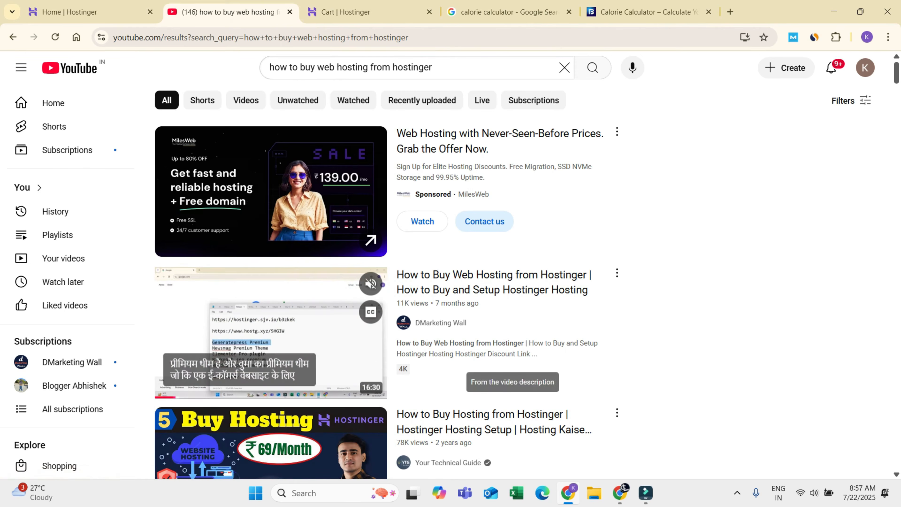
Return to the Hostinger account home and review the hosting plan and the domains arielmoney.com and agency2home.online.
left_click(71, 11)
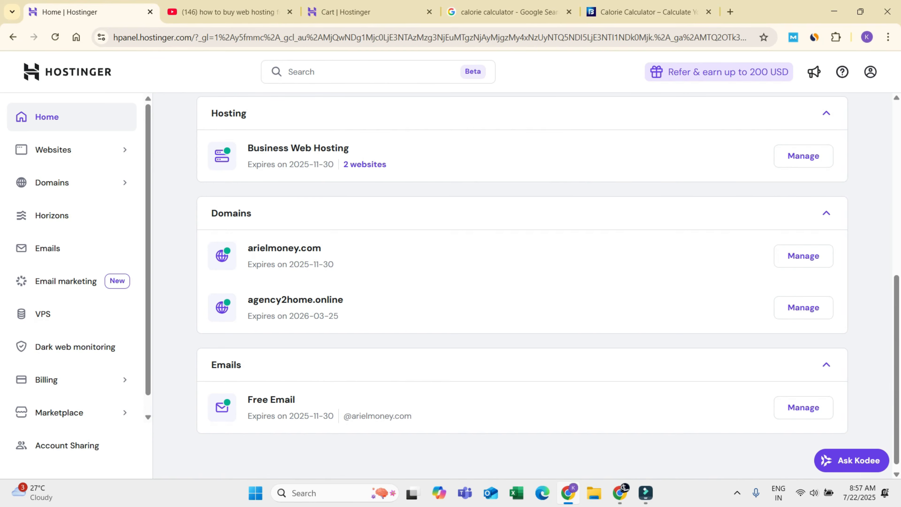
scroll(521, 284, "up", 10)
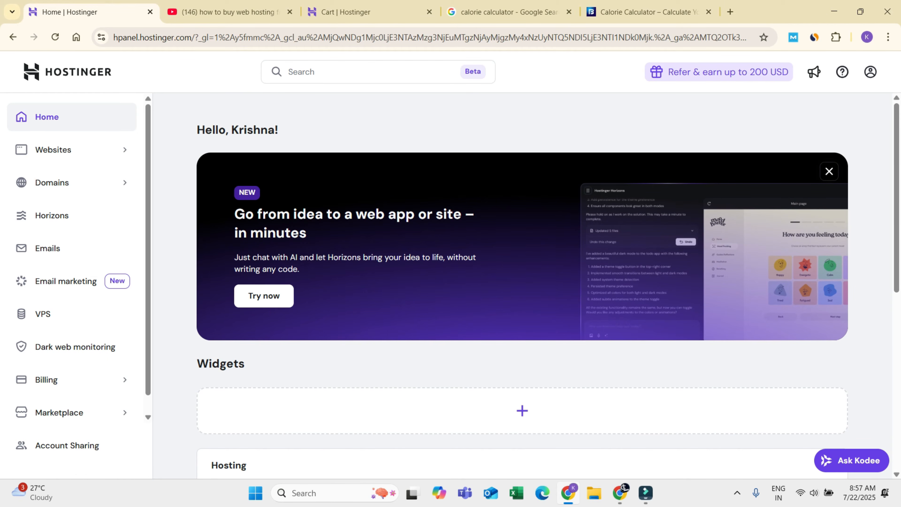
scroll(522, 284, "down", 10)
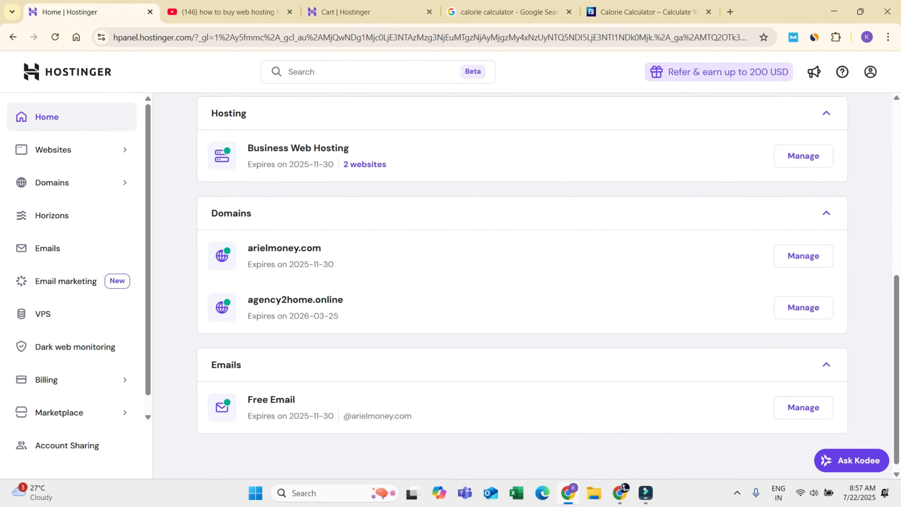
left_click_drag(253, 149, 349, 149)
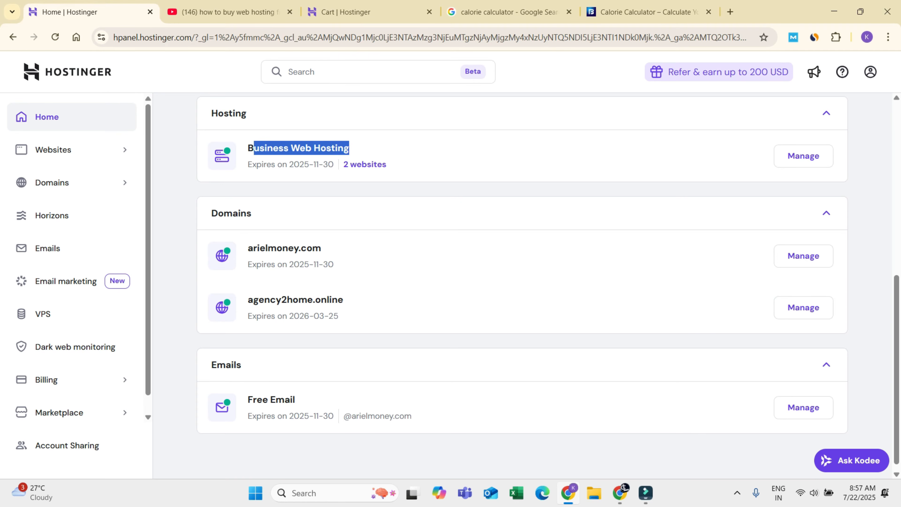
left_click_drag(248, 248, 322, 249)
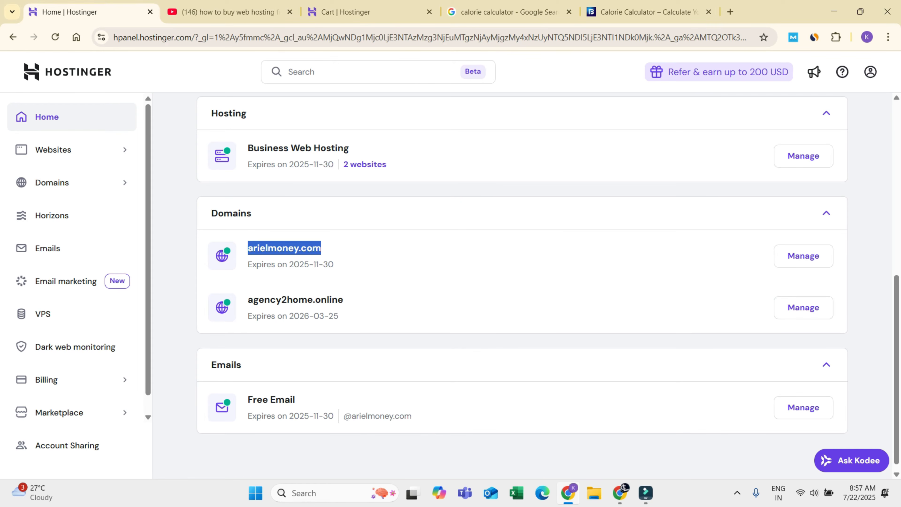
left_click(321, 249)
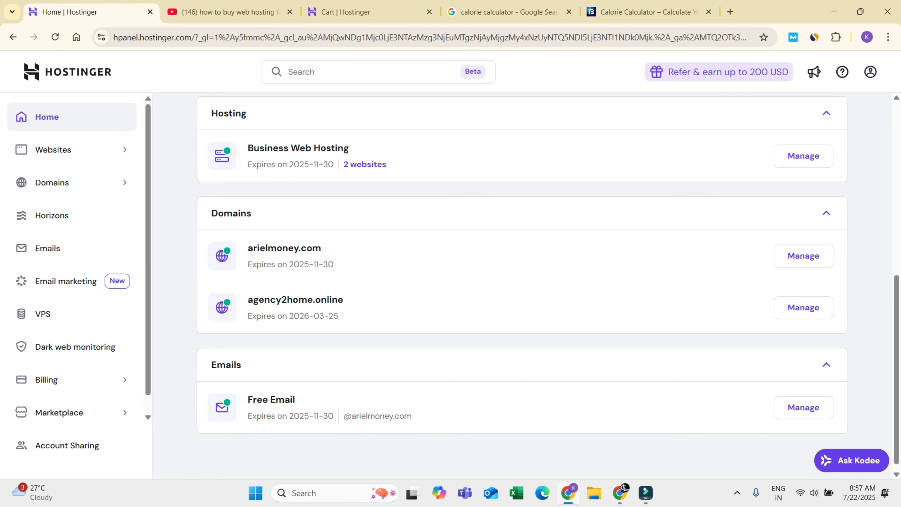
left_click_drag(249, 300, 343, 300)
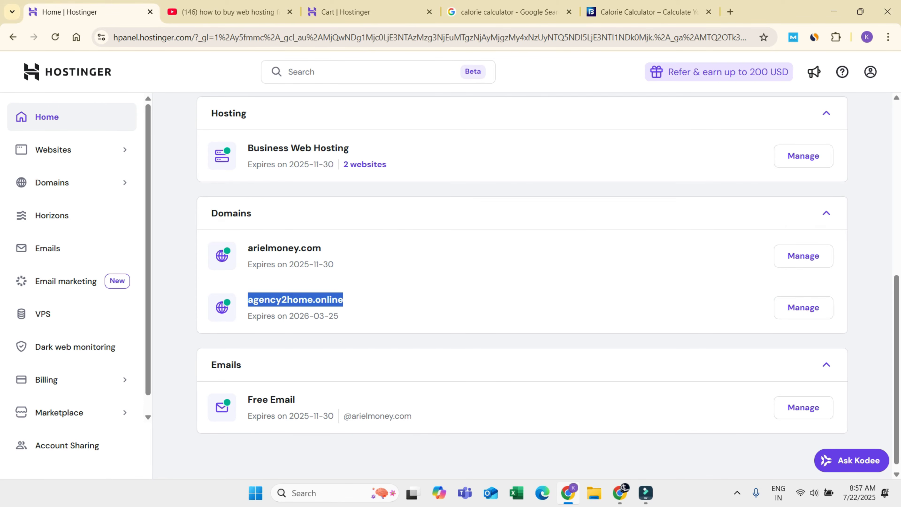
Open the file manager of the agency2home.online website from its dashboard and open the public_html folder.
left_click(54, 150)
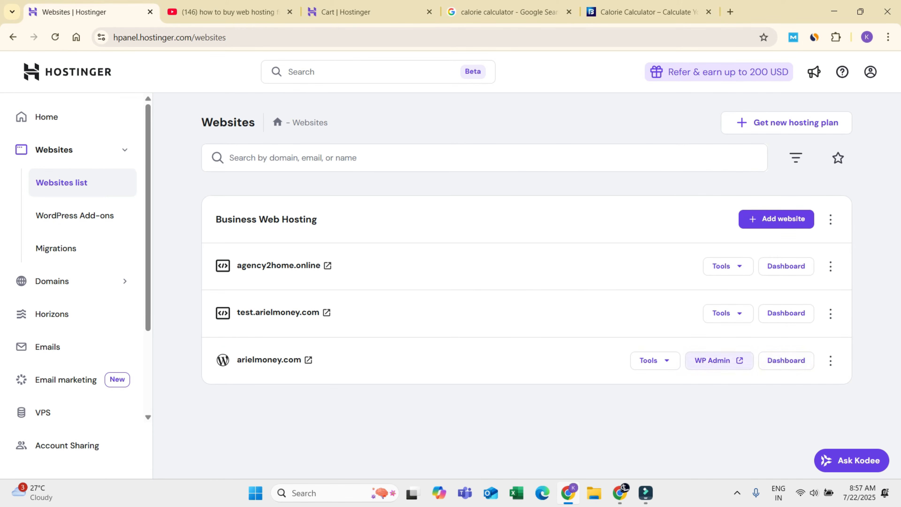
left_click(787, 266)
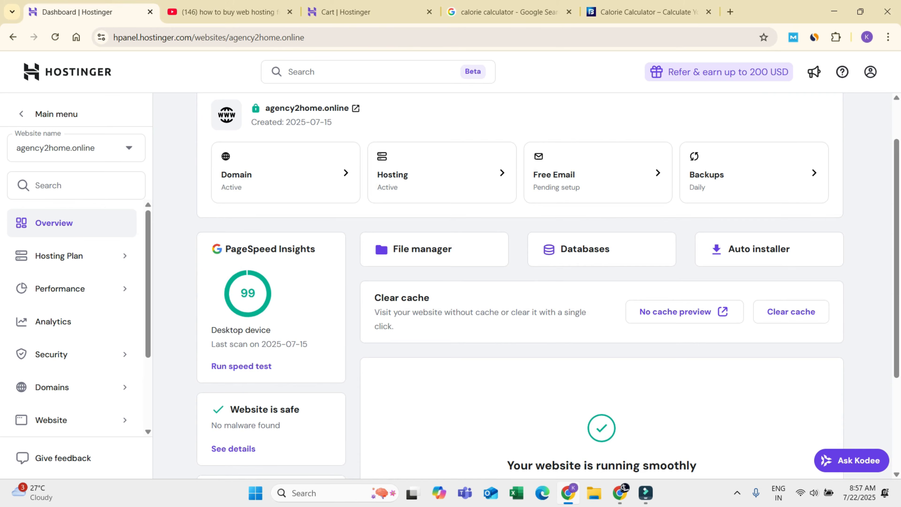
left_click(435, 250)
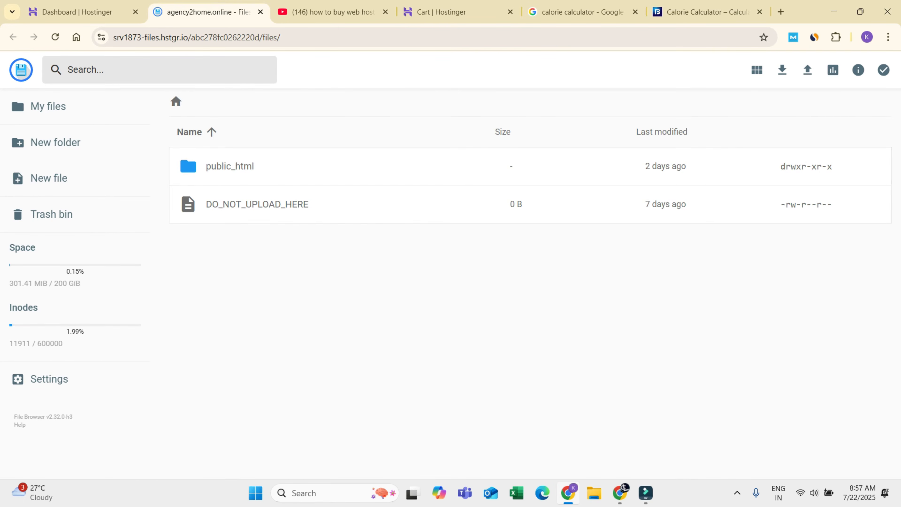
double_click(230, 166)
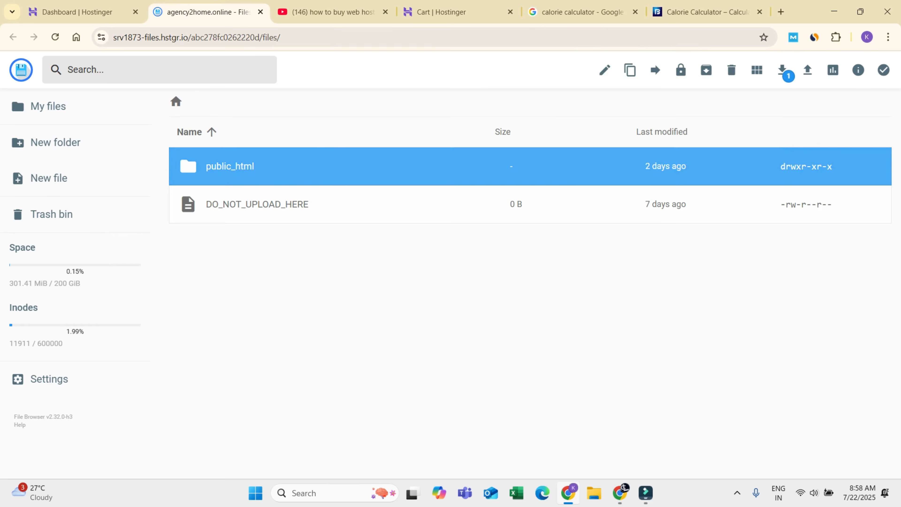
Delete index.html from the public_html folder immediately, skipping the trash bin.
left_click(230, 166)
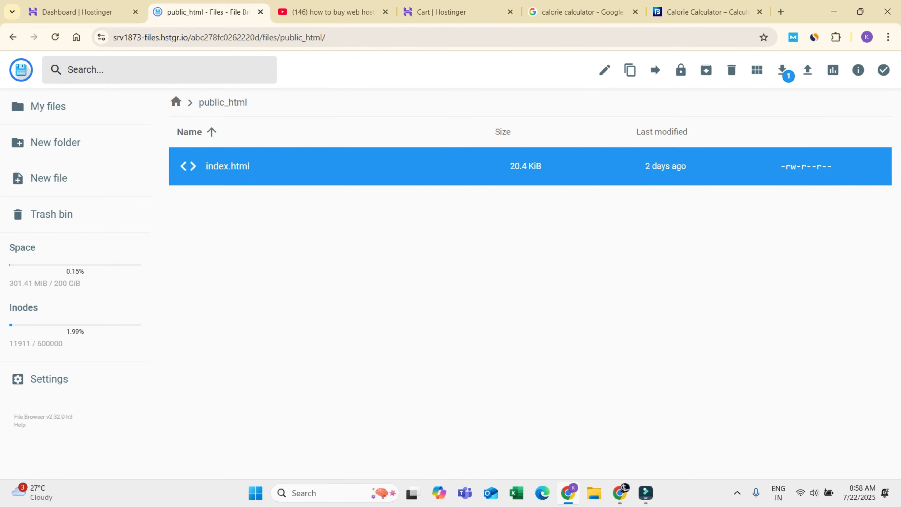
left_click(230, 167)
left_click(230, 166)
left_click(731, 70)
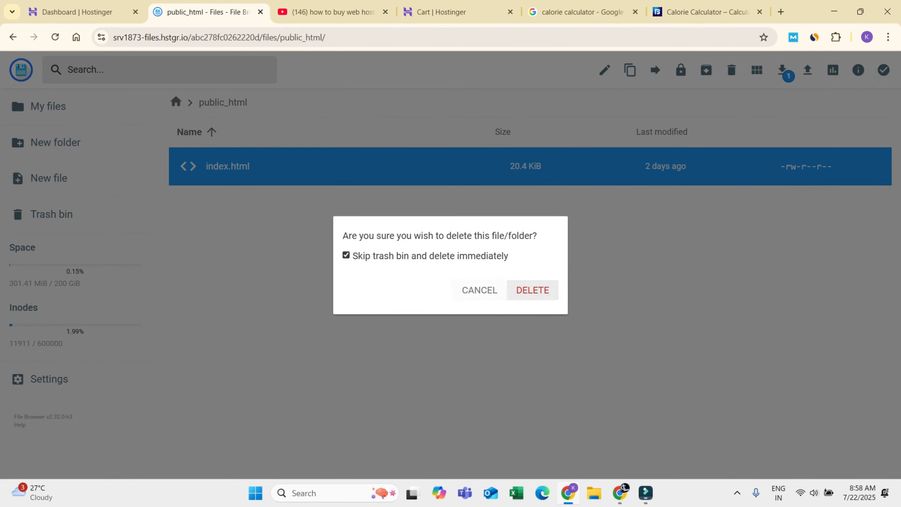
left_click(531, 288)
Open the live agency2home.online site from its Hostinger dashboard and compare it with the public_html folder in the file manager.
left_click(77, 12)
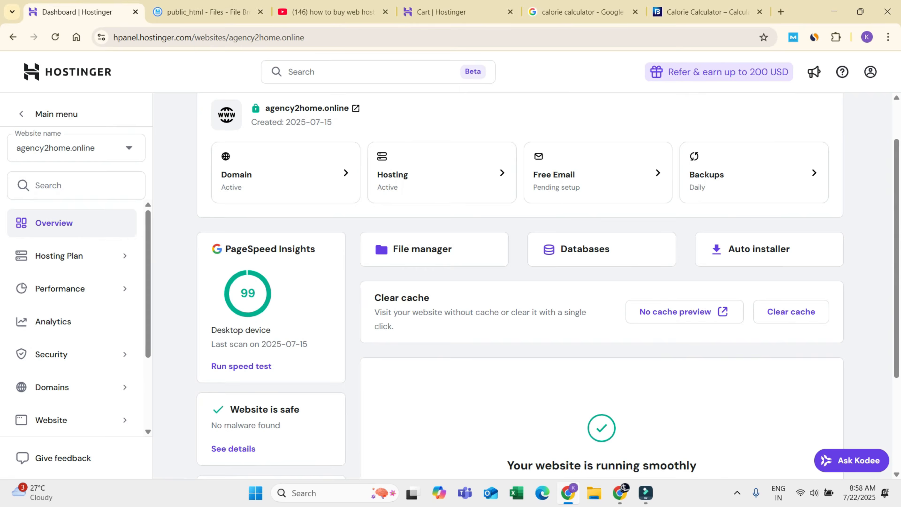
left_click(305, 109)
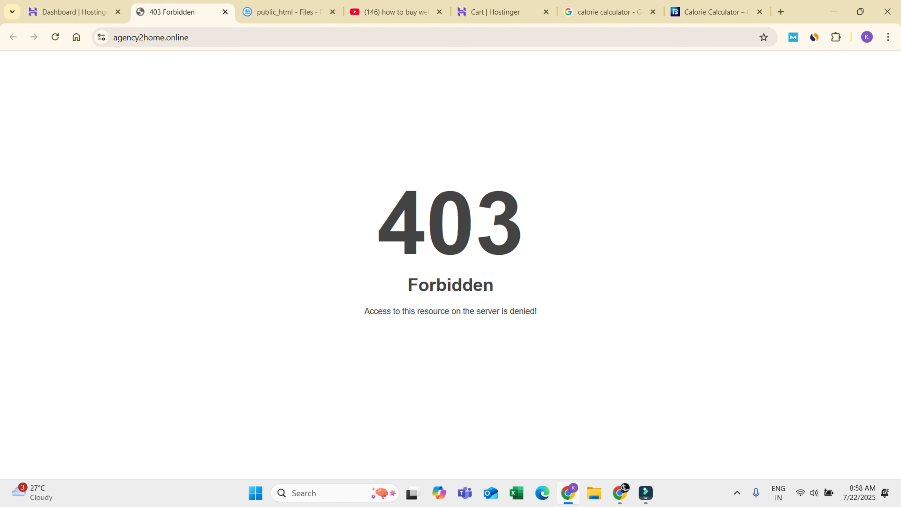
left_click(284, 12)
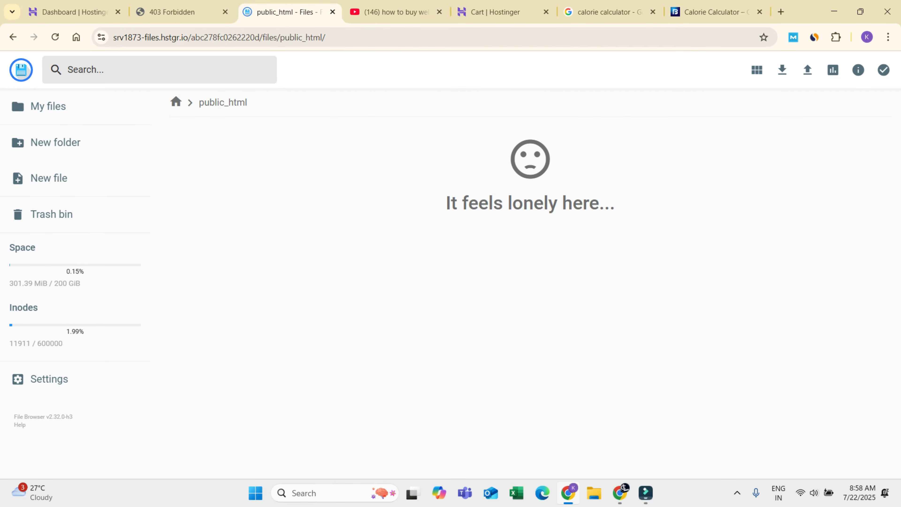
left_click(184, 12)
left_click(283, 12)
left_click(185, 11)
left_click(284, 11)
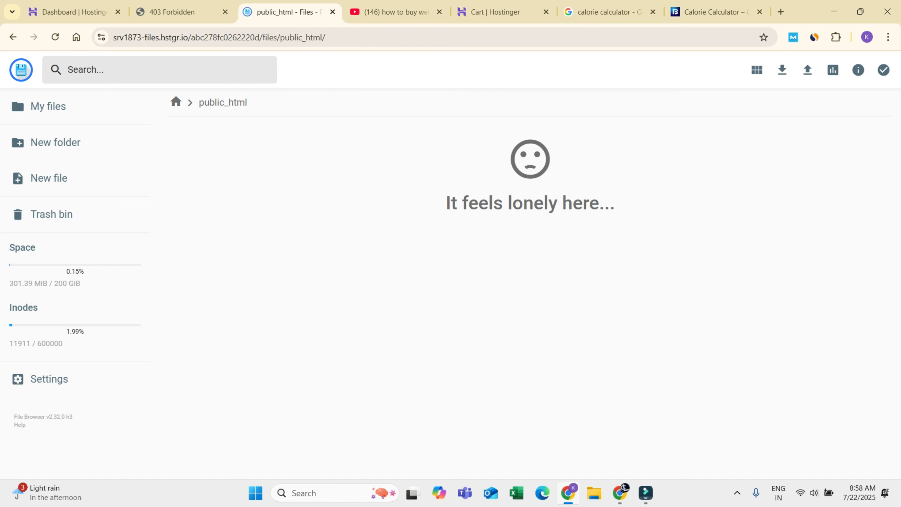
Copy the bajajfinserv.in calorie calculator page's address and paste it into a new prompt in Gemini.
left_click(621, 493)
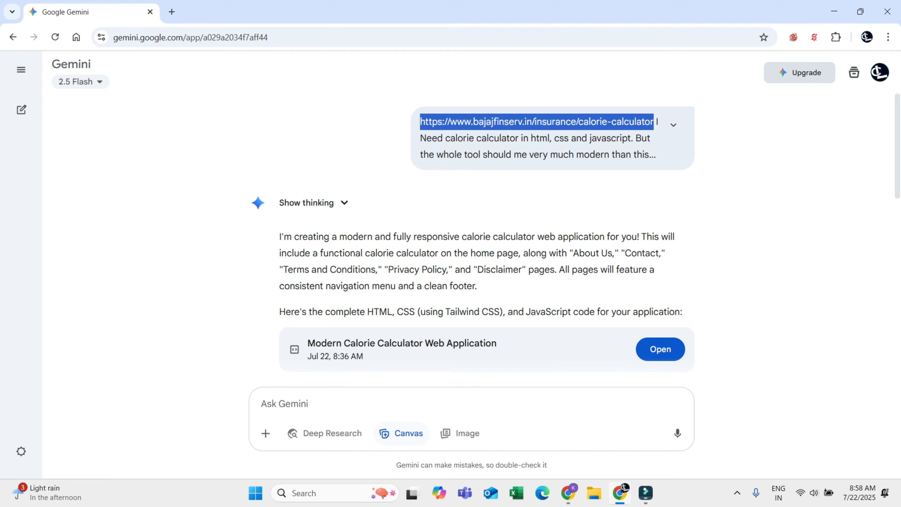
key("alt+Tab")
left_click(713, 11)
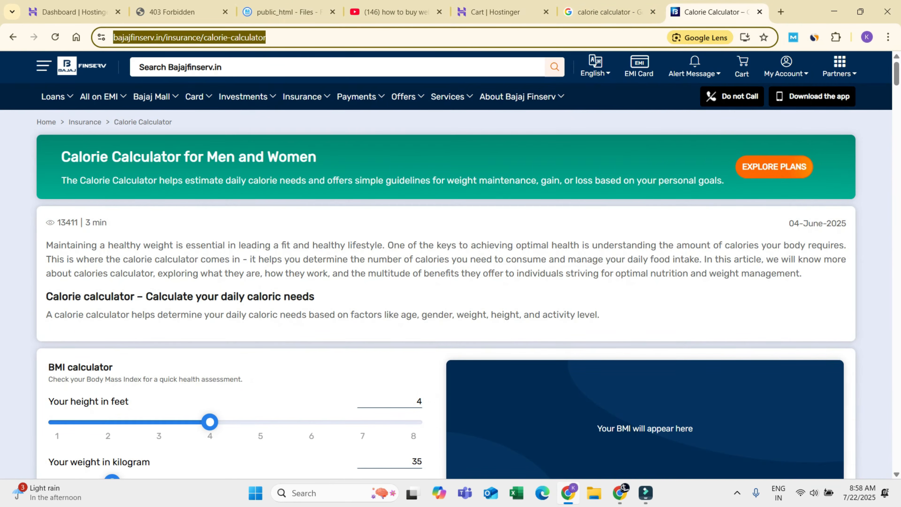
left_click(313, 38)
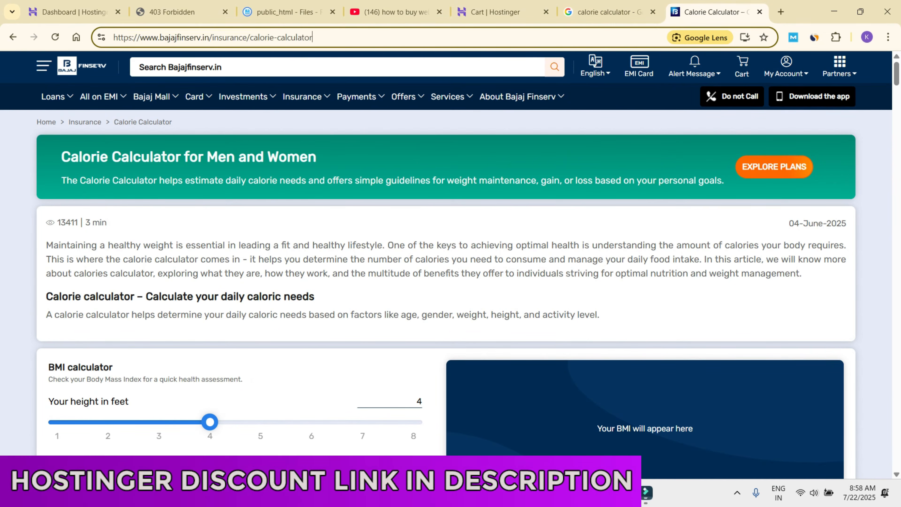
left_click_drag(313, 38, 113, 37)
key("ctrl+c")
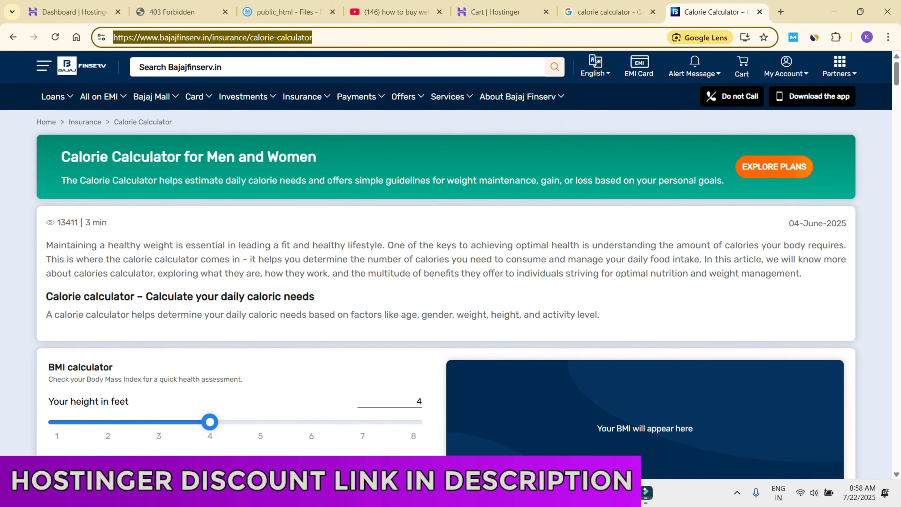
key("alt+Tab")
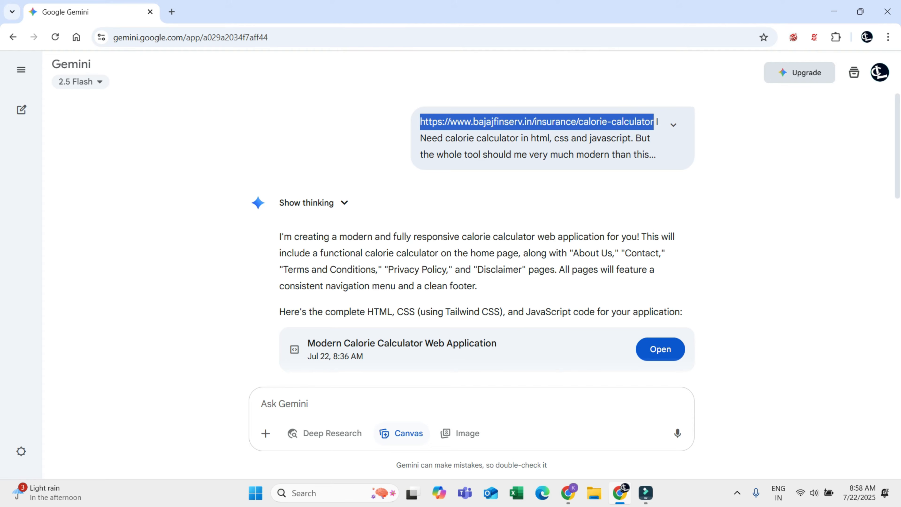
left_click(262, 404)
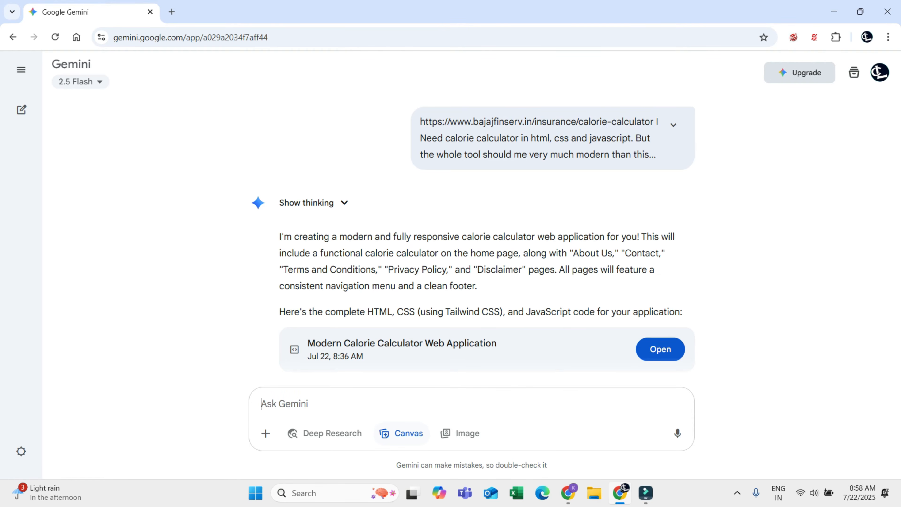
key("ctrl+v")
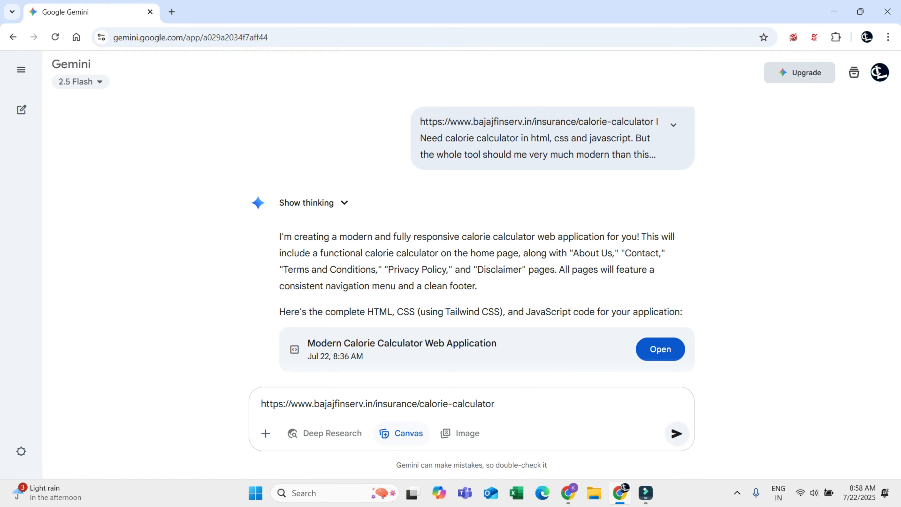
Copy the request text from the earlier expanded prompt and append it after the reference address in the draft prompt.
left_click(673, 125)
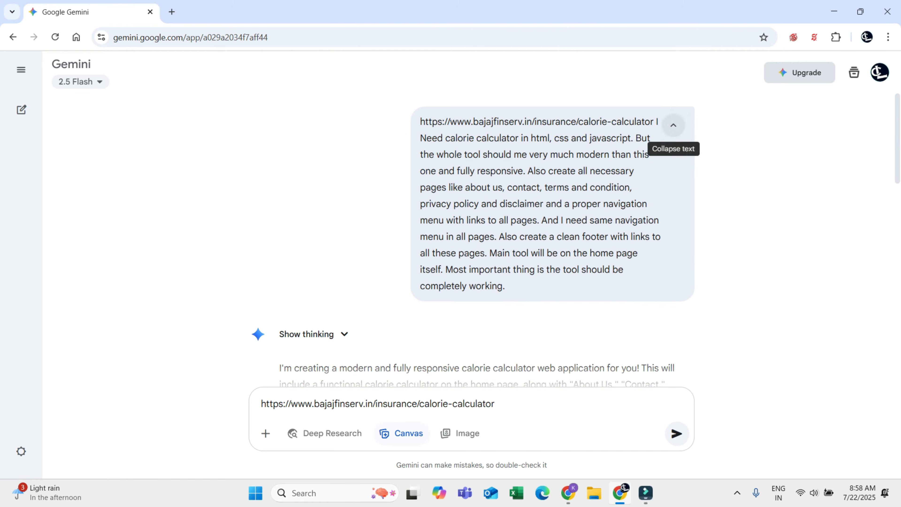
left_click_drag(420, 137, 505, 286)
key("ctrl+c")
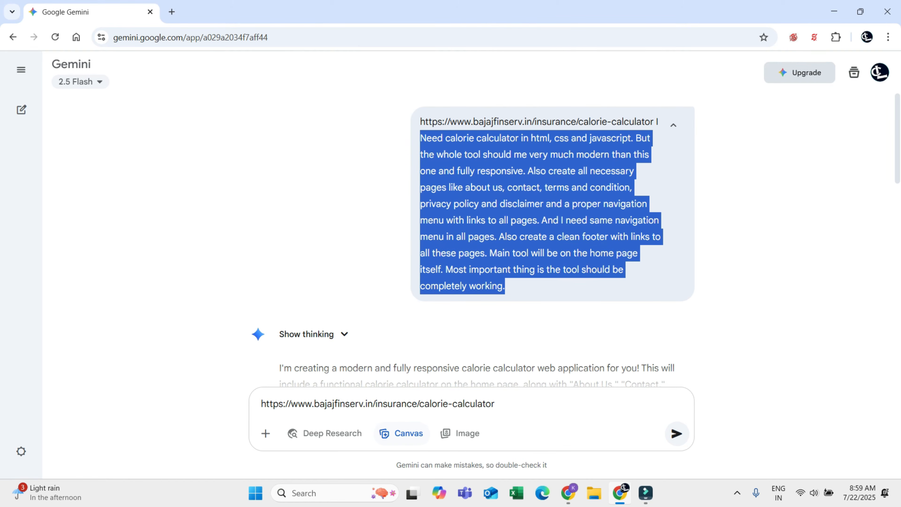
scroll(504, 286, "down", 3)
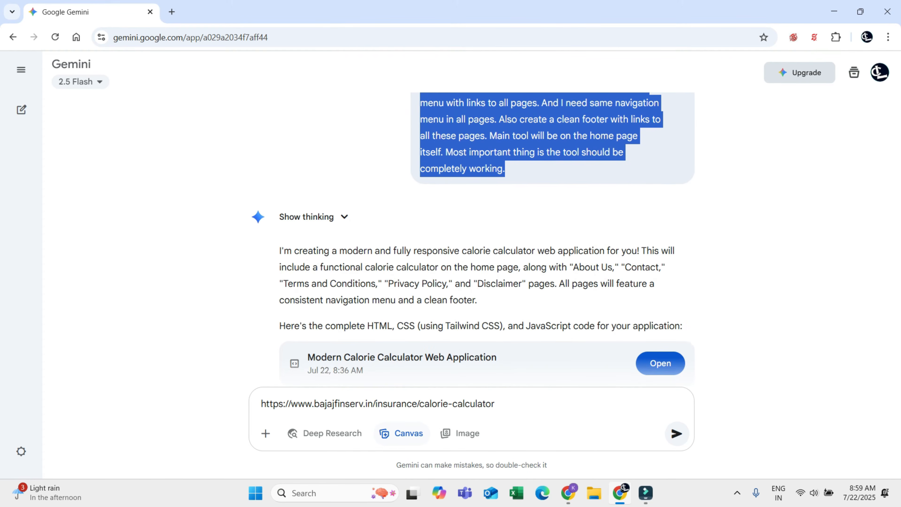
left_click(505, 286)
key("ctrl+v")
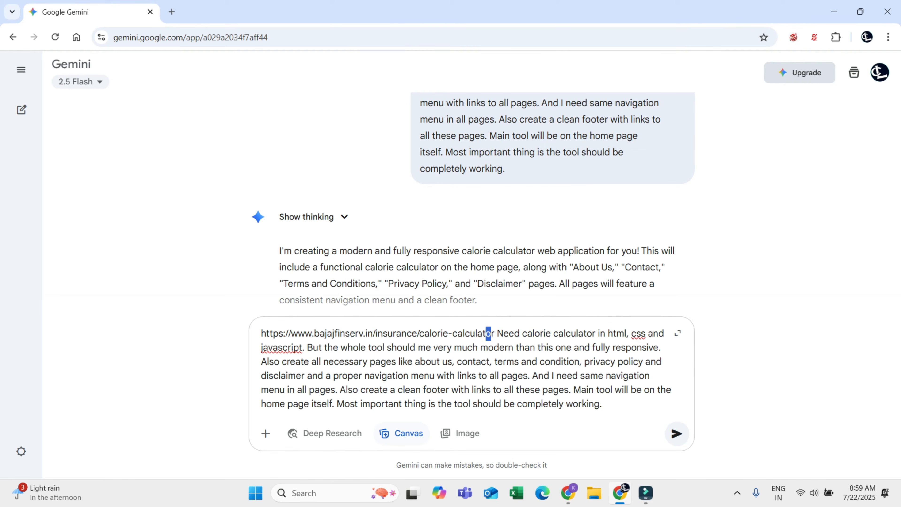
Reword the draft prompt to "i Need calorie calculator TOOL WEBSITE" and "the whole tool should Be very much modern".
left_click_drag(491, 333, 262, 333)
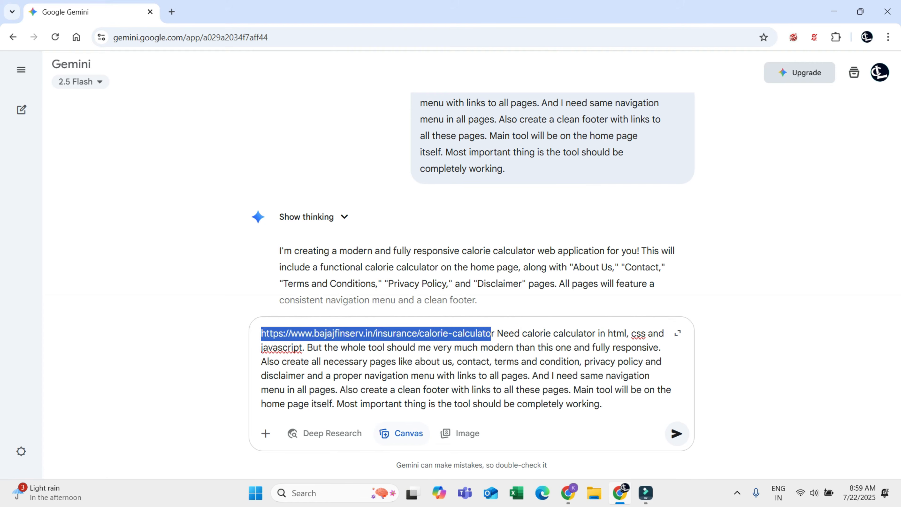
left_click_drag(494, 333, 261, 333)
left_click(498, 333)
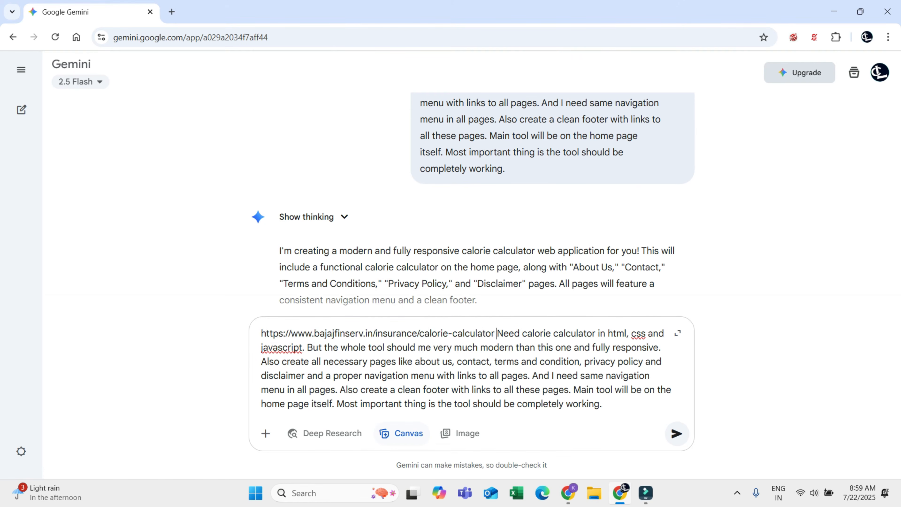
type("i")
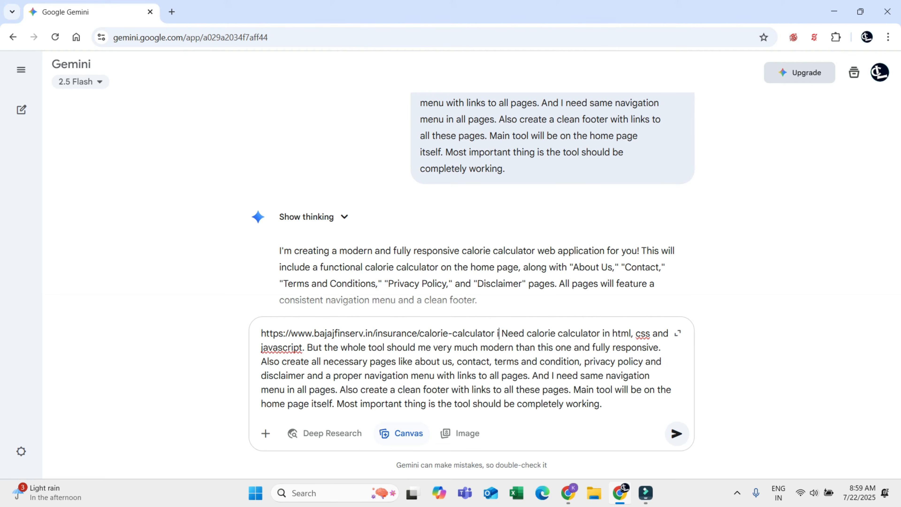
left_click(600, 333)
type("TOOL WEBSI")
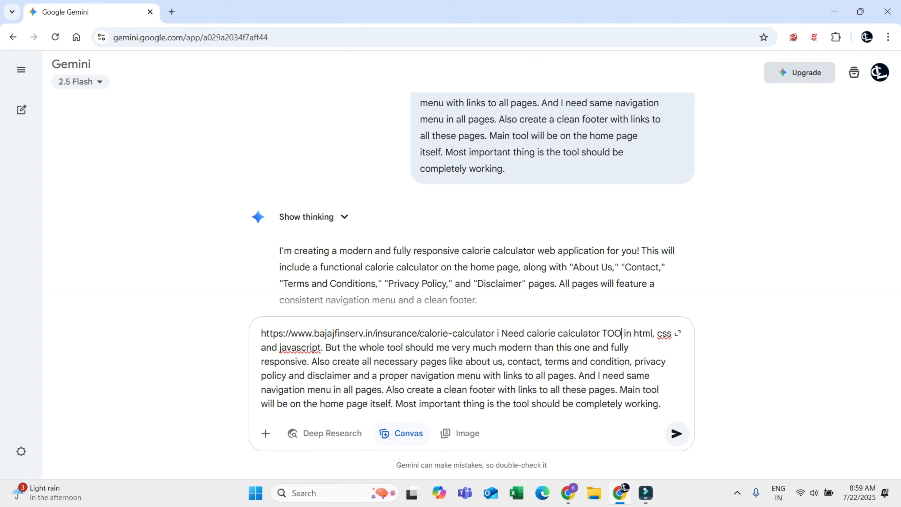
type("TE")
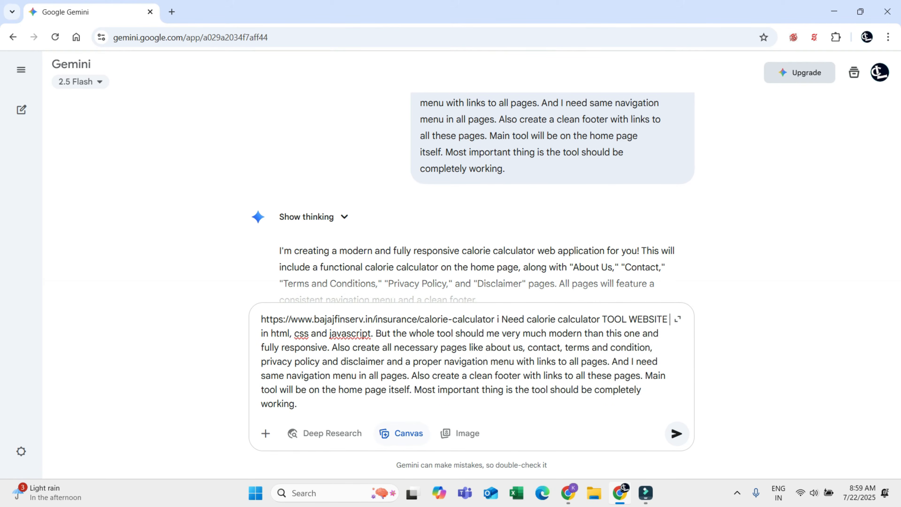
left_click(376, 334)
double_click(493, 333)
type("Be")
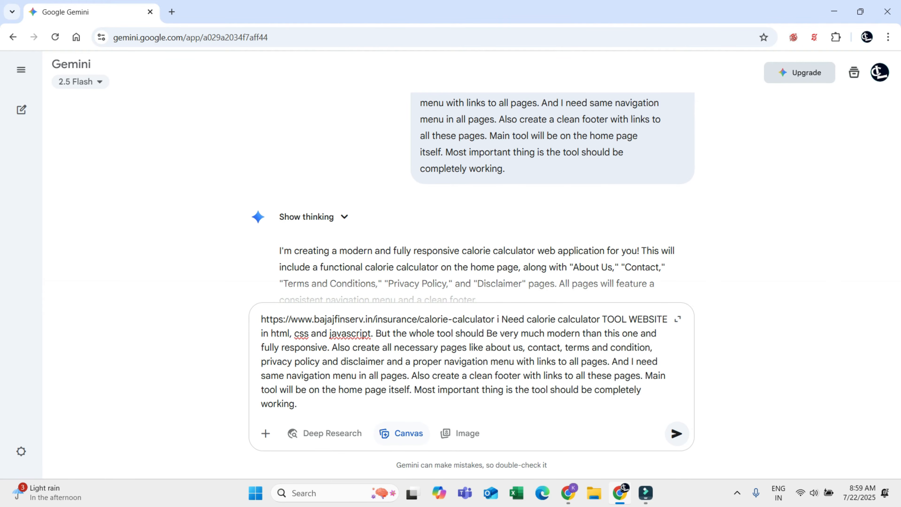
Review the draft prompt's reference link and its requirements for responsiveness, pages, navigation menu, footer and home page tool.
left_click_drag(494, 320, 261, 319)
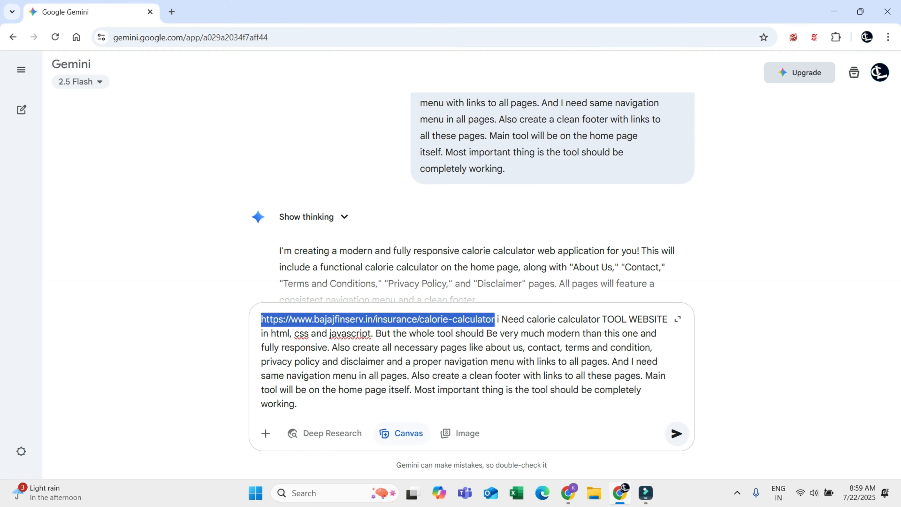
left_click_drag(327, 347, 261, 347)
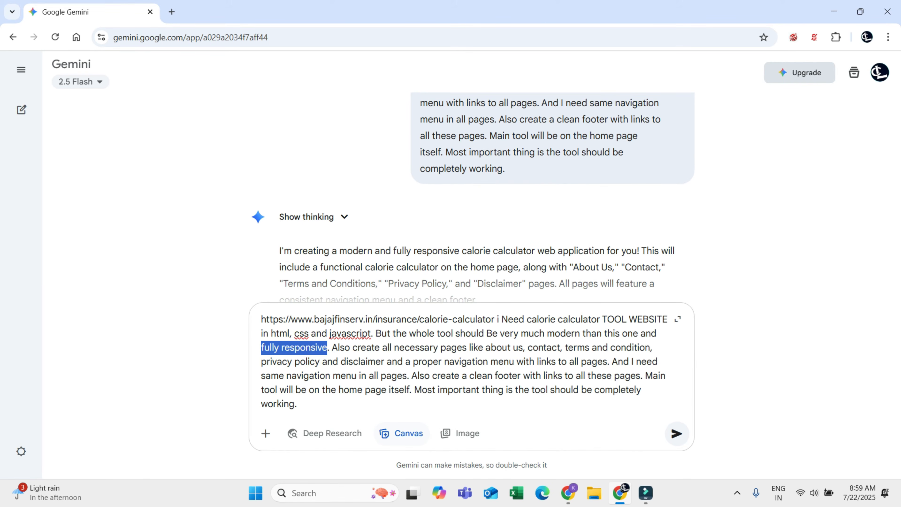
left_click(485, 348)
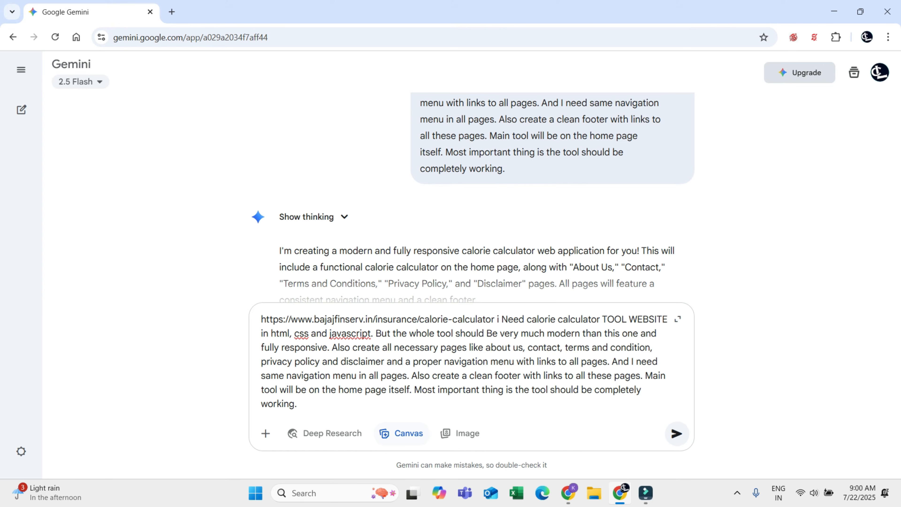
key("shift+Right")
key("shift+Right")
key("shift+Right")
key("shift+Right")
key("shift+Right")
key("shift+Right")
key("shift+Right")
key("shift+Right")
key("shift+Right")
key("shift+Right")
key("shift+Right")
key("shift+Right")
key("shift+Right")
key("shift+Right")
key("shift+Right")
key("shift+Right")
key("shift+Right")
key("shift+Right")
key("shift+Right")
key("shift+Right")
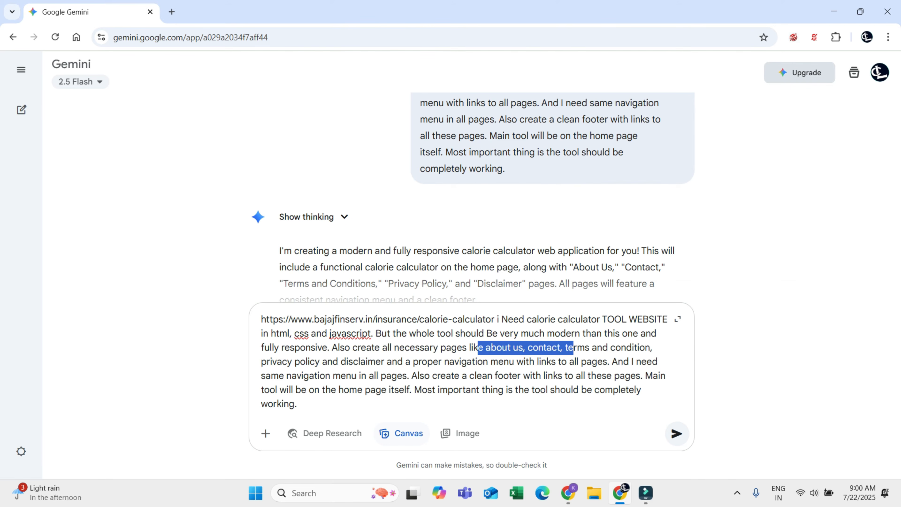
left_click(574, 348)
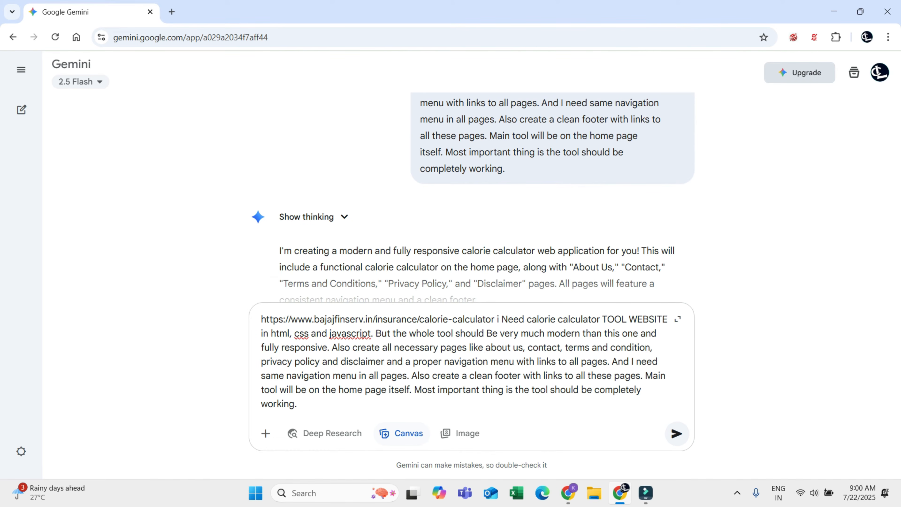
left_click_drag(418, 375, 517, 362)
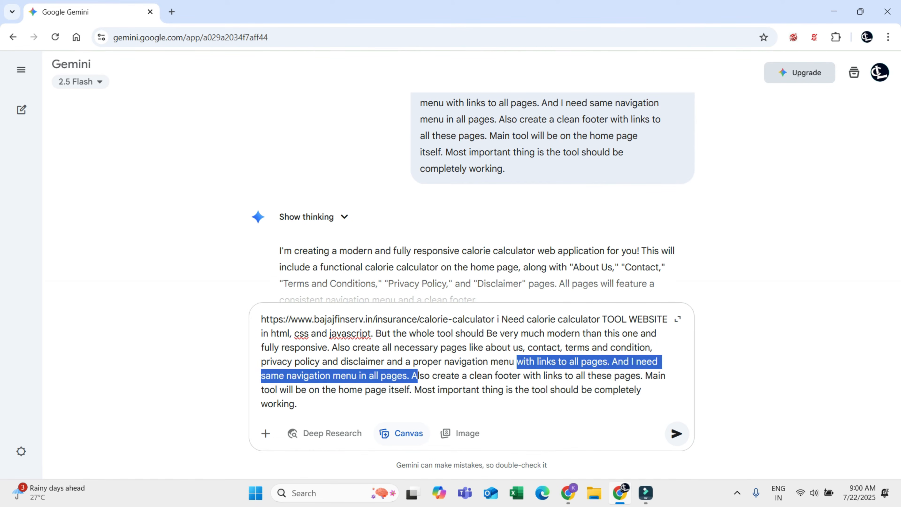
left_click(567, 376)
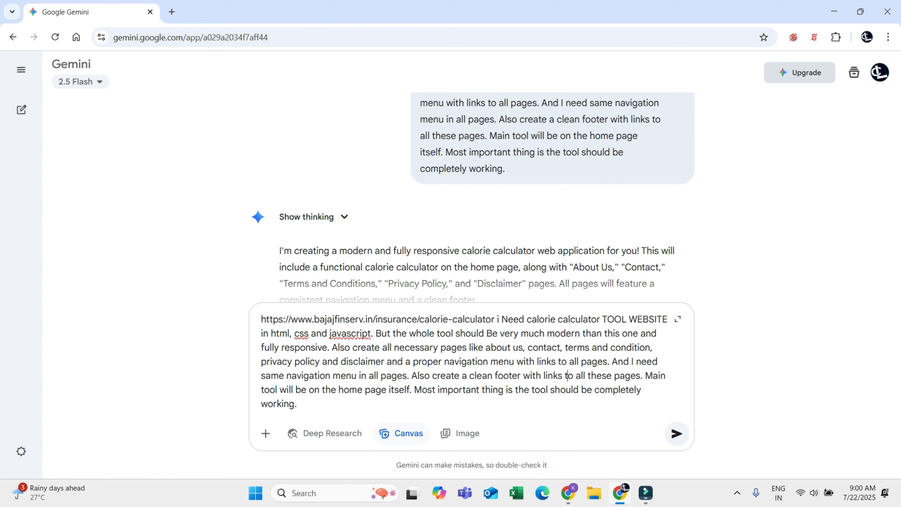
left_click_drag(543, 375, 641, 376)
left_click(645, 375)
left_click_drag(409, 389, 277, 389)
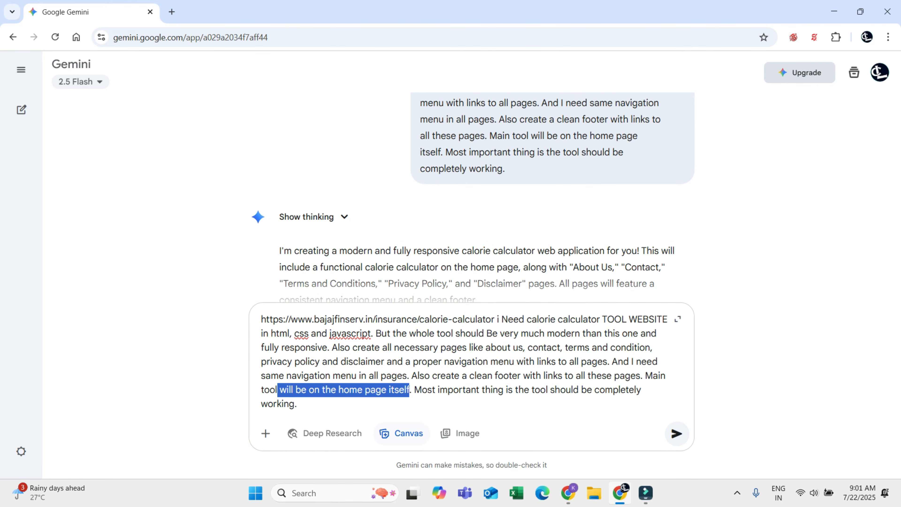
Discard the draft prompt and open the code of the Modern Calorie Calculator Web Application from the earlier reply.
scroll(473, 197, "up", 3)
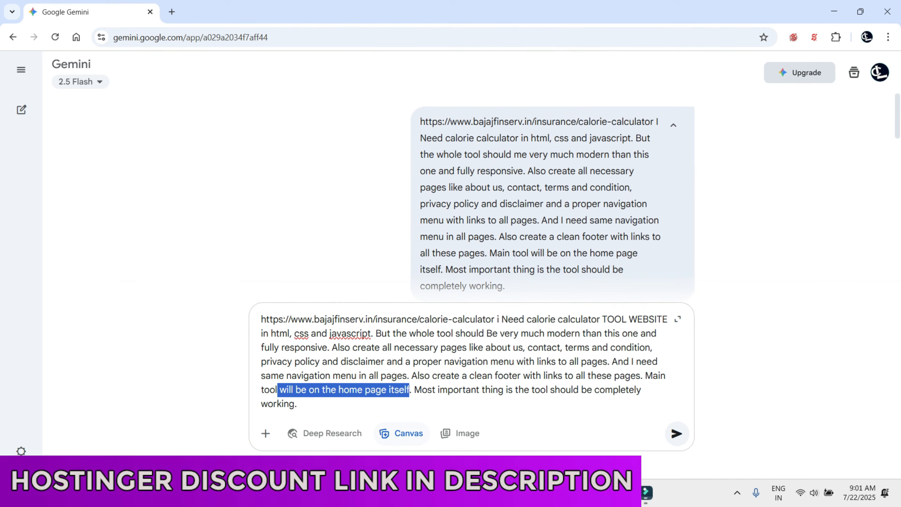
key("ctrl+a")
key("BackSpace")
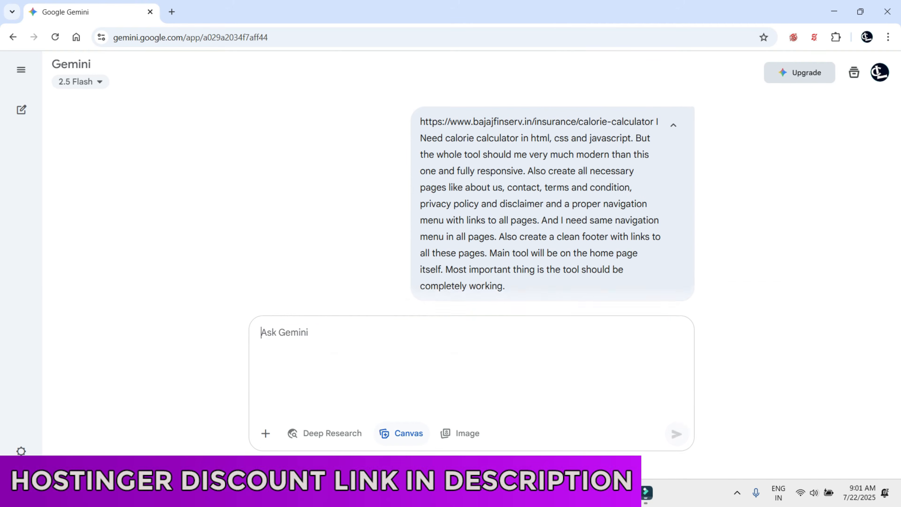
scroll(472, 240, "down", 5)
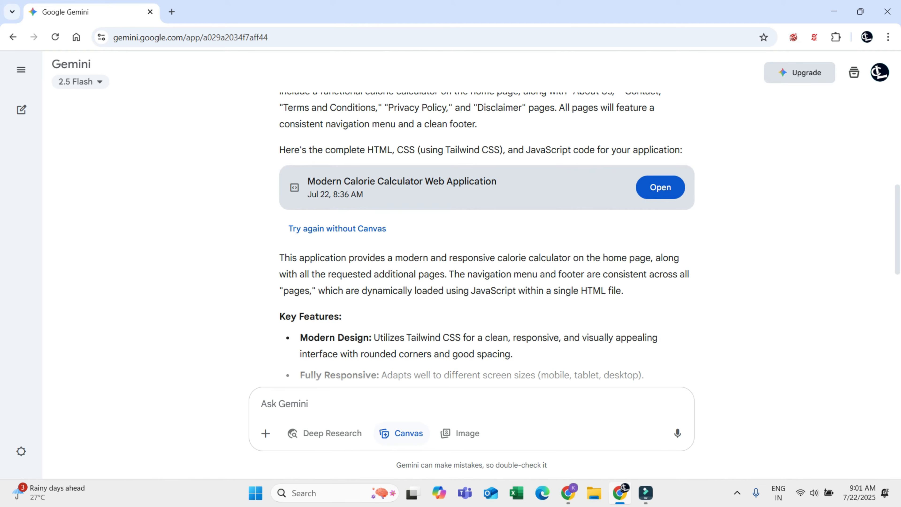
left_click(660, 187)
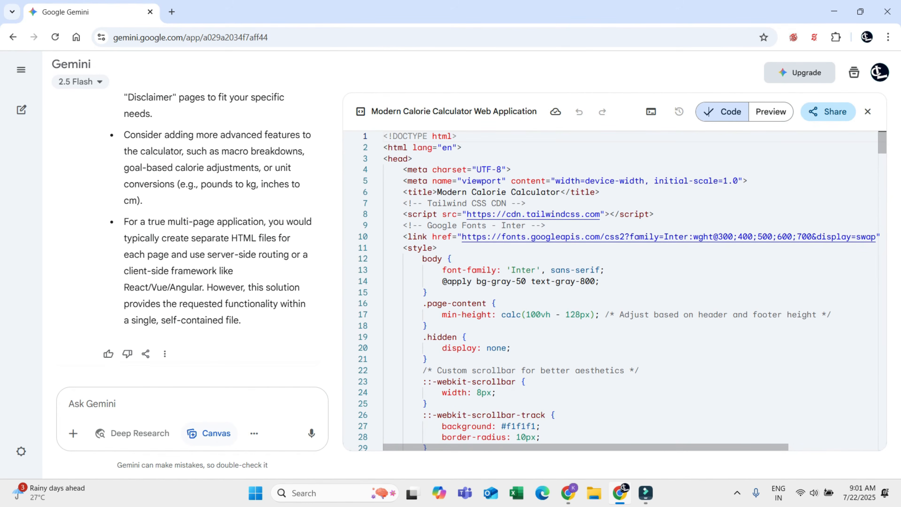
Copy the entire code of the Modern Calorie Calculator Web Application and switch to the public_html folder in Hostinger's file manager.
left_click(503, 192)
left_click(611, 214)
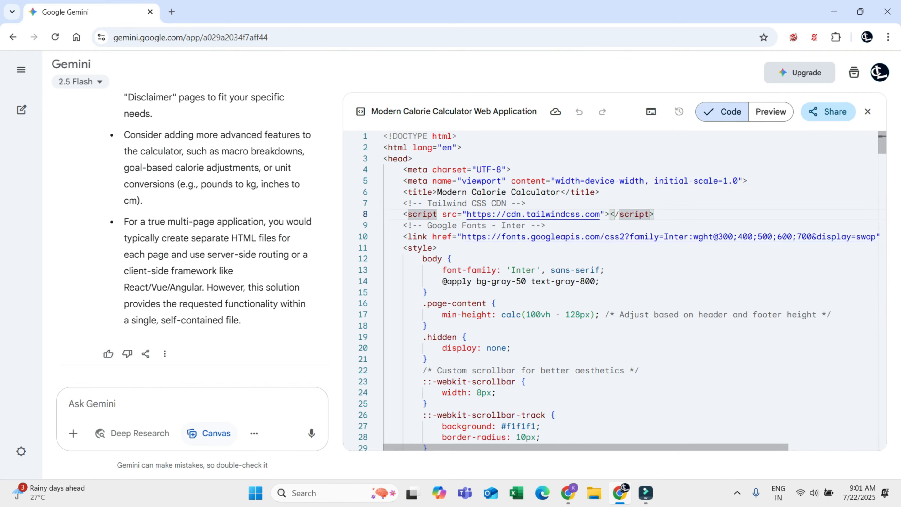
key("ctrl+a")
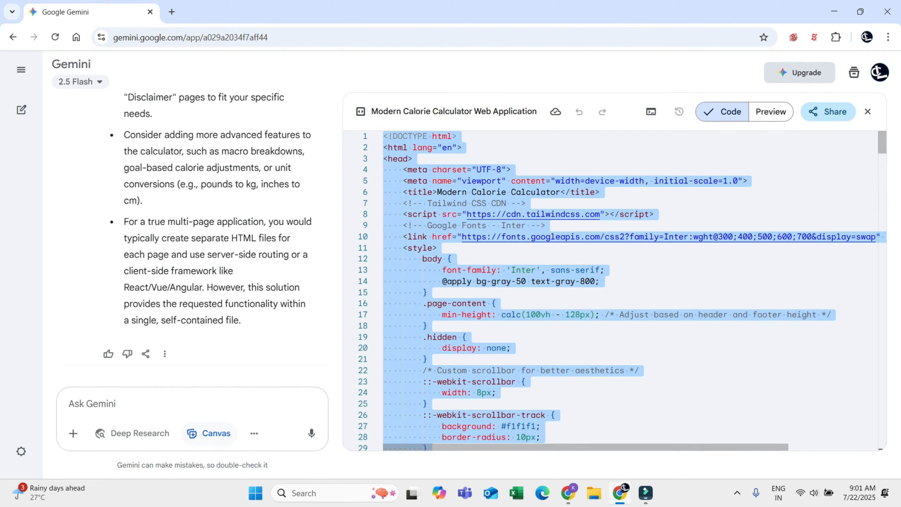
key("alt+Tab")
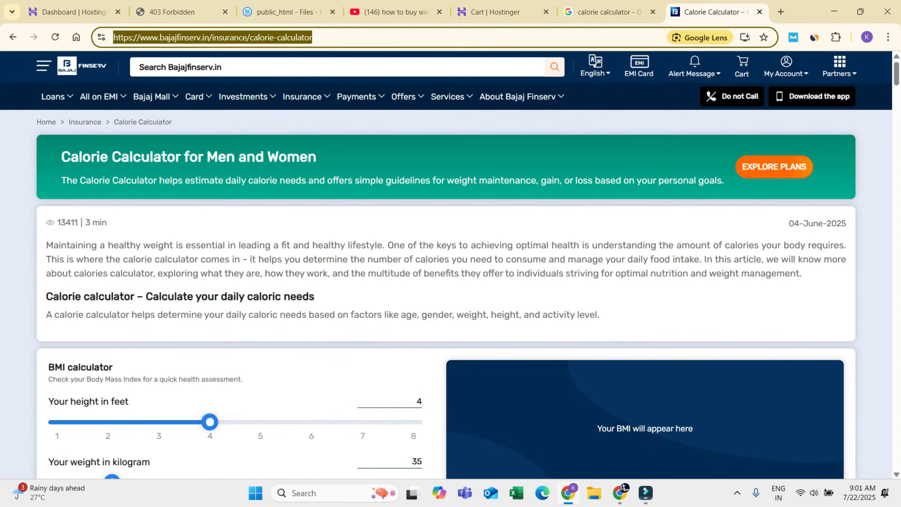
key("alt+Tab")
key("alt+Tab")
left_click(289, 12)
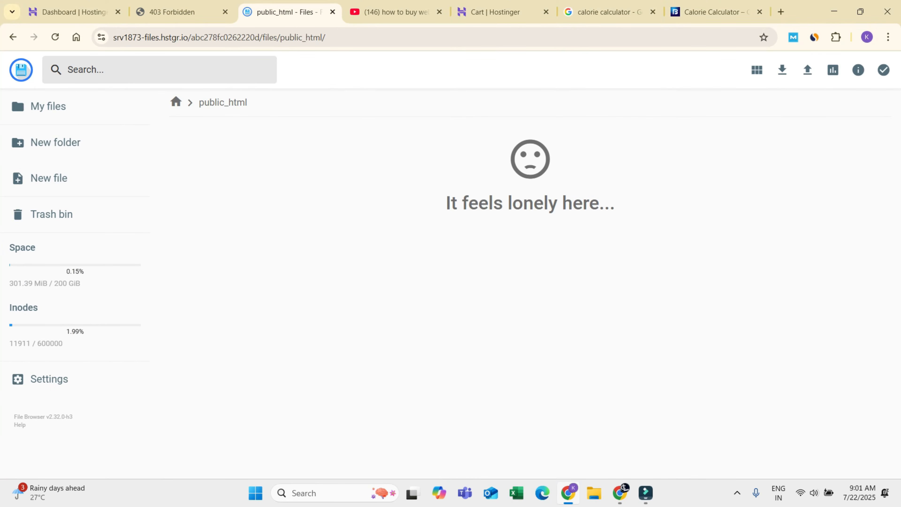
left_click_drag(447, 203, 544, 206)
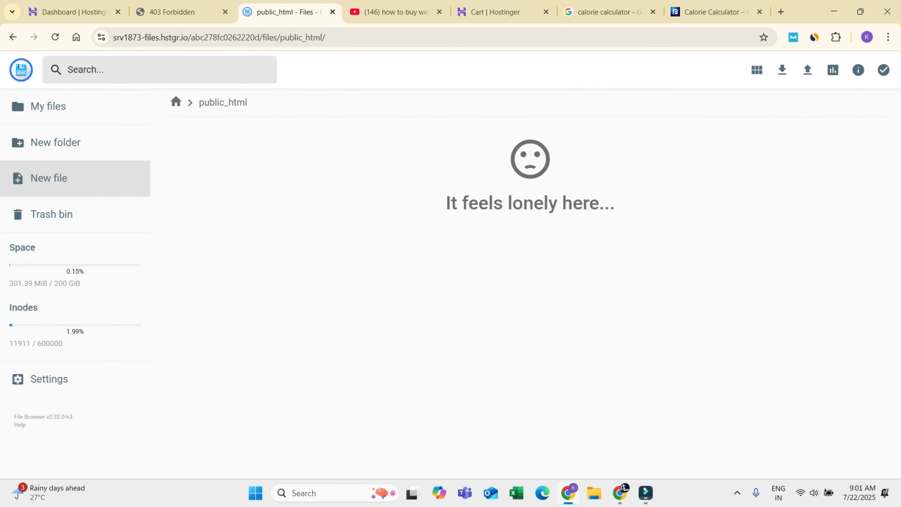
left_click(49, 178)
left_click(451, 273)
left_click(479, 313)
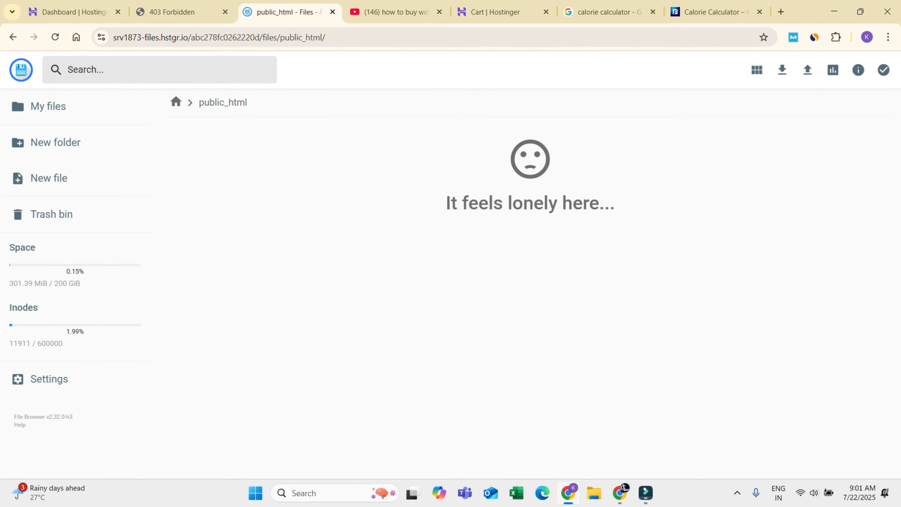
Create a new file named index.html in the public_html folder.
left_click(48, 178)
left_click(437, 274)
left_click(433, 300)
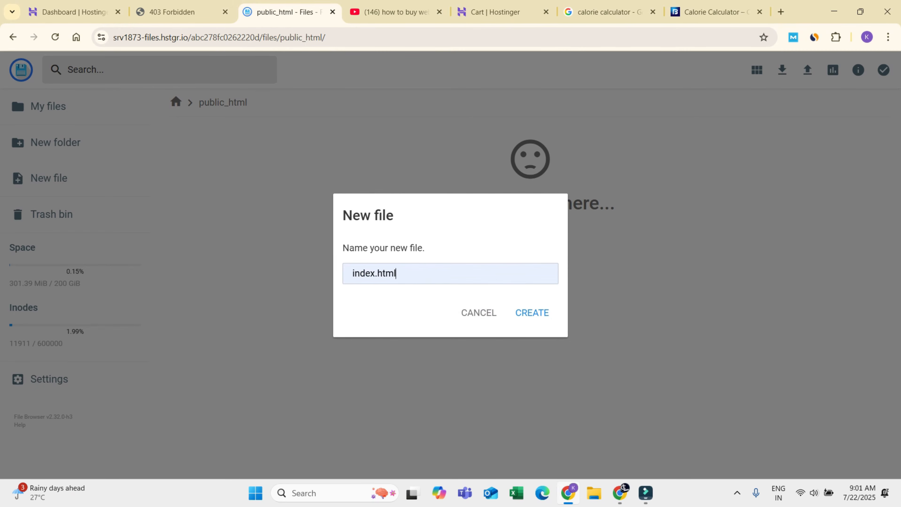
left_click(552, 316)
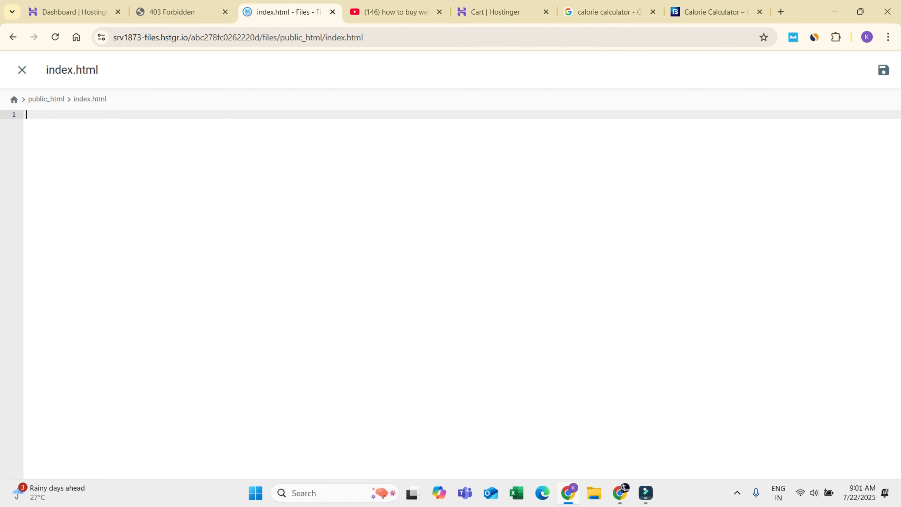
Paste the copied calculator code into index.html, save the file and close the editor.
right_click(140, 169)
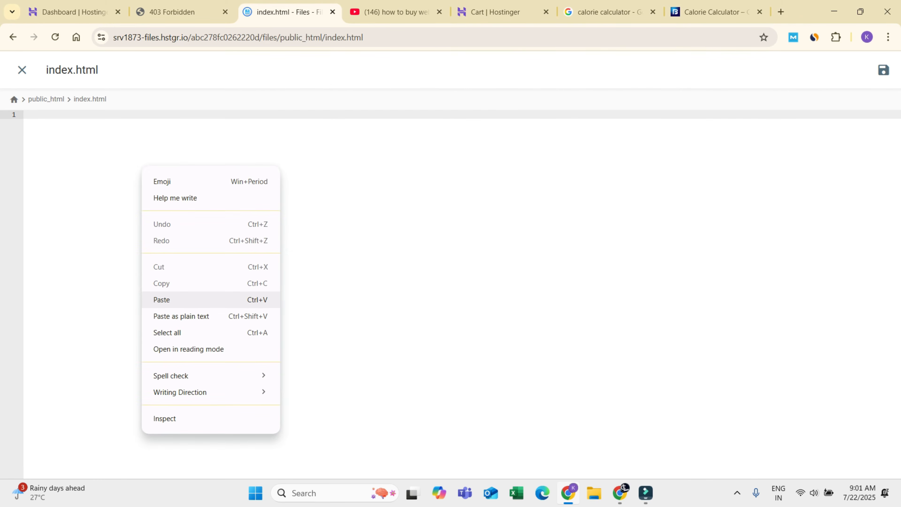
left_click(160, 300)
left_click(884, 70)
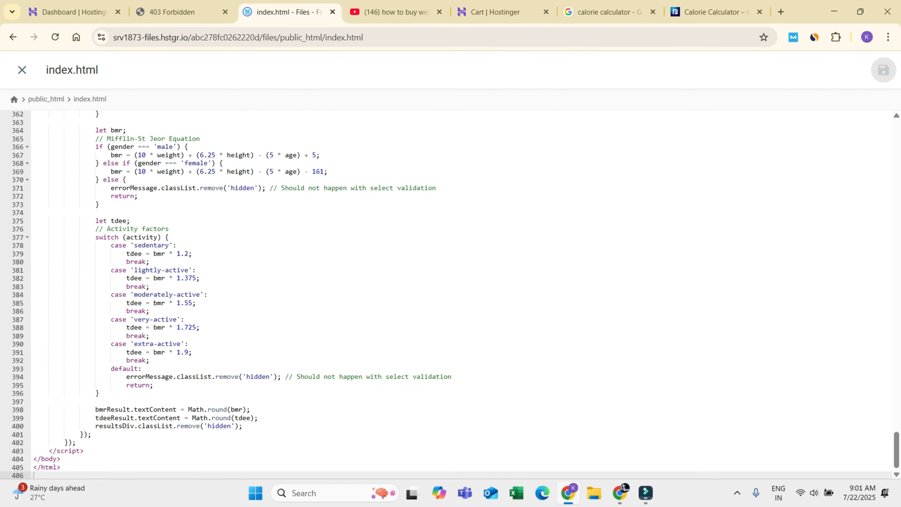
left_click(22, 70)
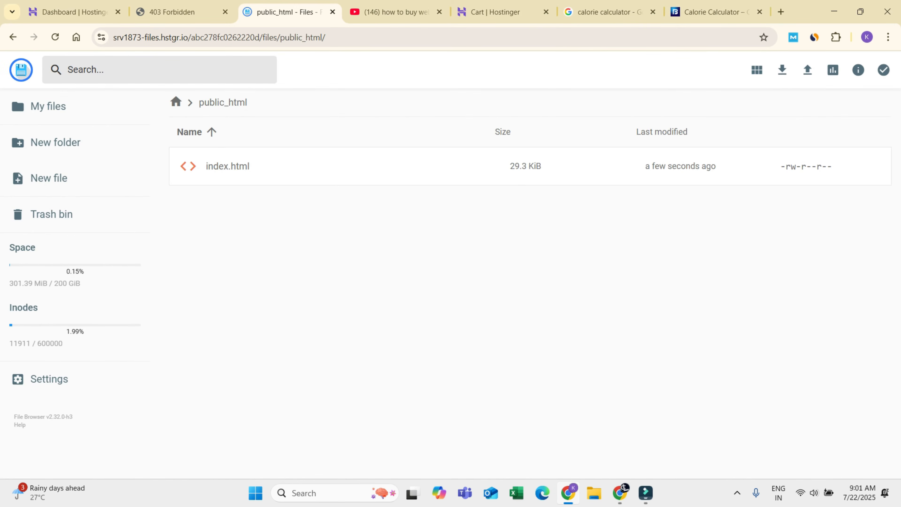
Reload the agency2home.online site and shrink its browser window to a narrow width over the Gemini page.
left_click(178, 12)
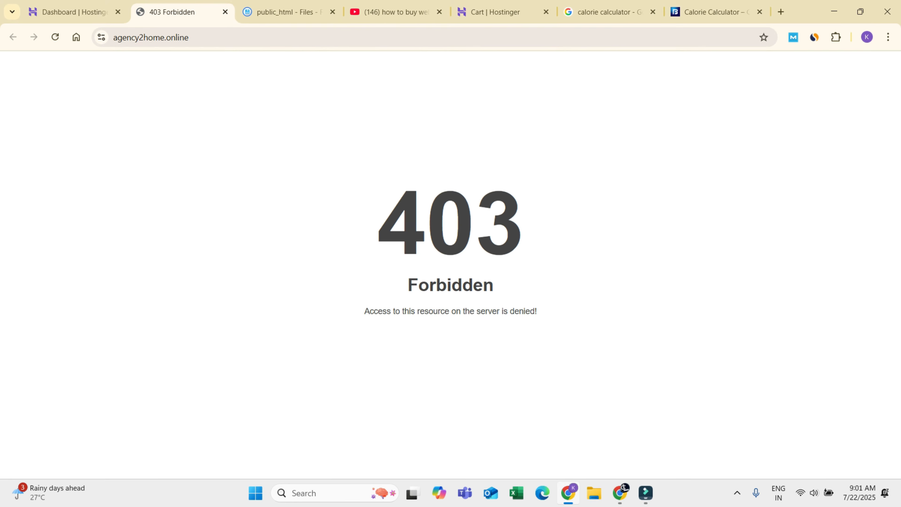
key("F5")
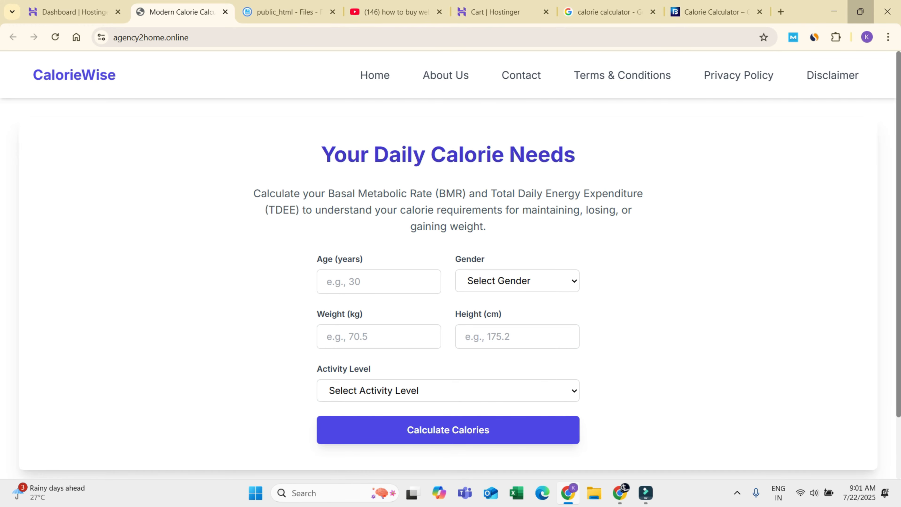
left_click(861, 12)
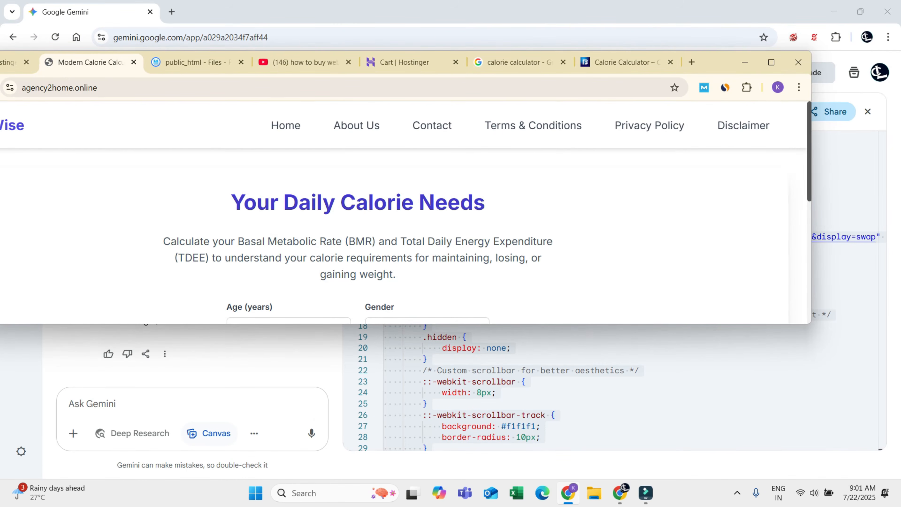
left_click_drag(812, 184, 348, 173)
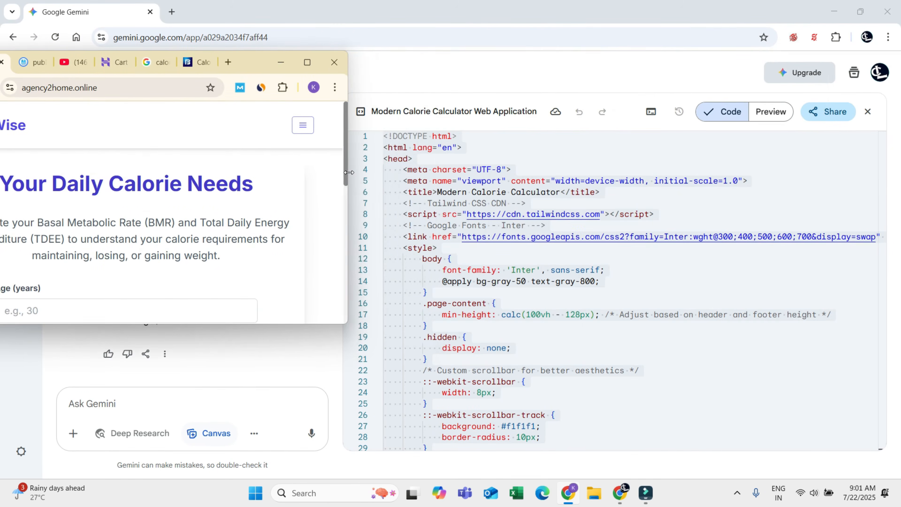
left_click_drag(250, 67, 689, 90)
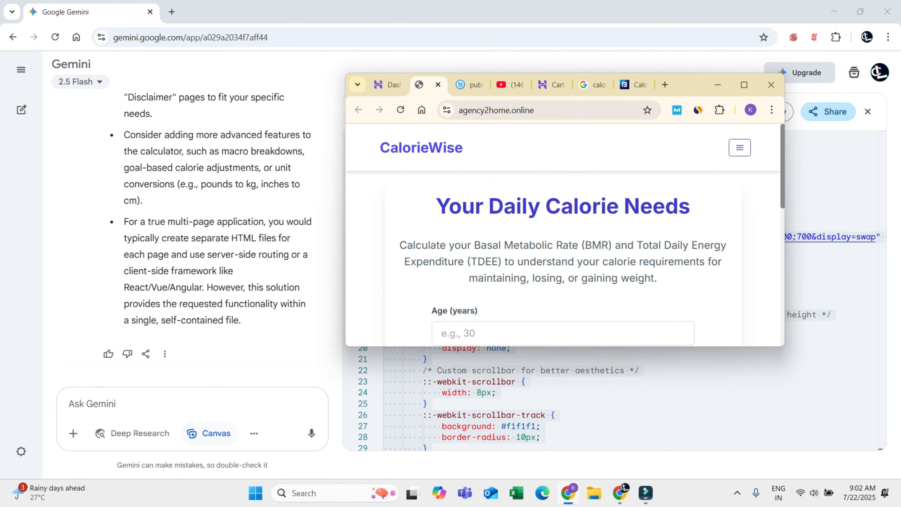
Test the site's collapsible navigation menu and footer at narrow window widths, and maximize the browser window again.
left_click(740, 148)
left_click(740, 148)
scroll(563, 248, "down", 7)
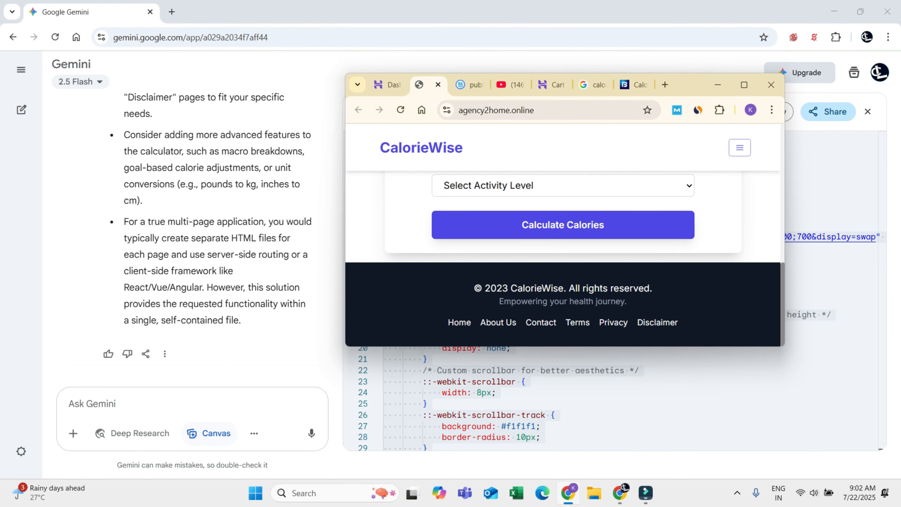
left_click_drag(784, 213, 639, 214)
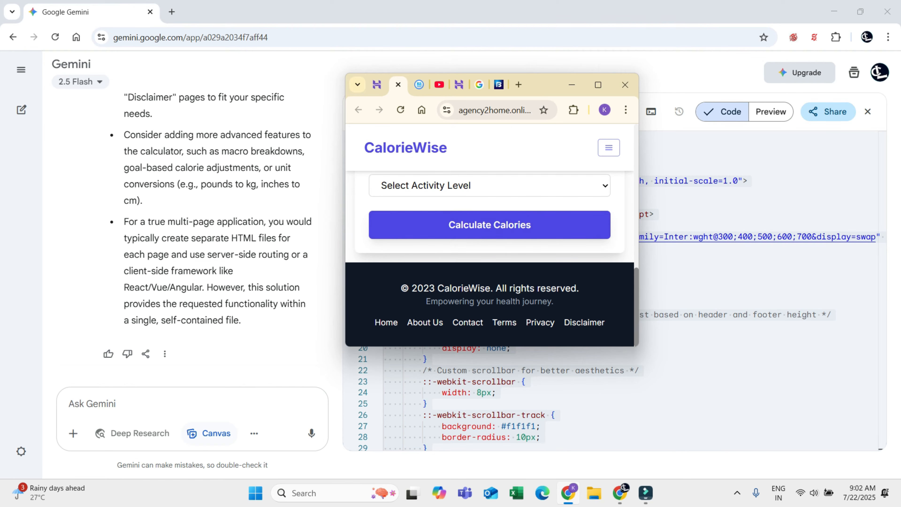
mouse_move(639, 245)
left_mouse_down()
mouse_move(692, 245)
mouse_move(630, 245)
left_mouse_up()
left_click(609, 147)
left_click(609, 133)
left_click(609, 148)
left_click(609, 132)
left_click(608, 147)
left_click(599, 84)
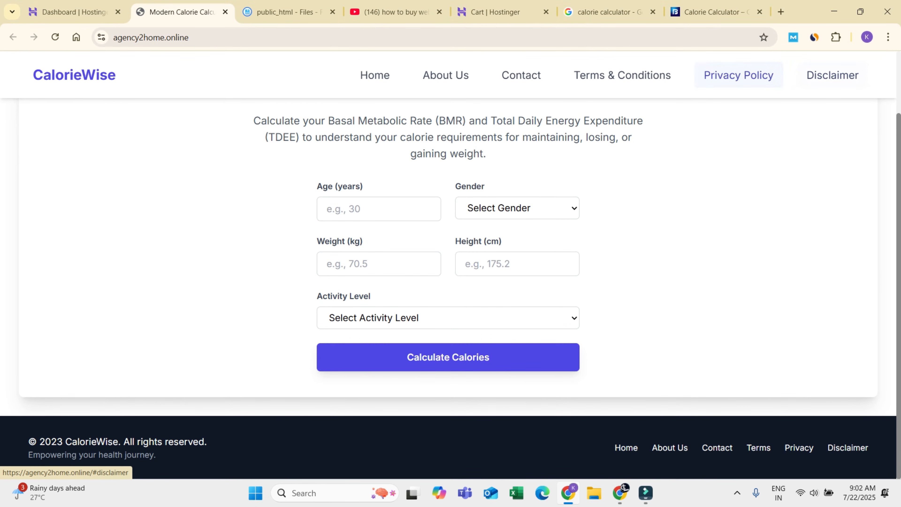
Look over the site's home page calculator and footer, and read through the About Us page.
scroll(448, 249, "up", 2)
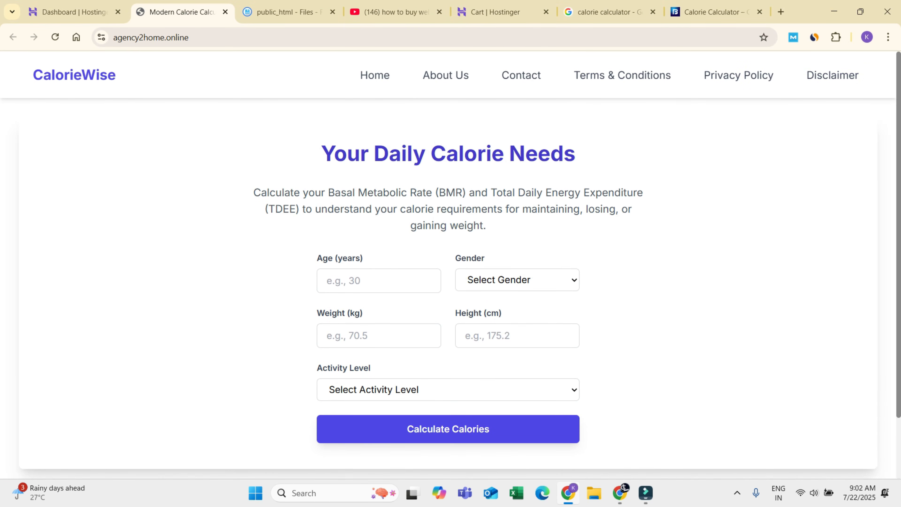
scroll(448, 249, "down", 2)
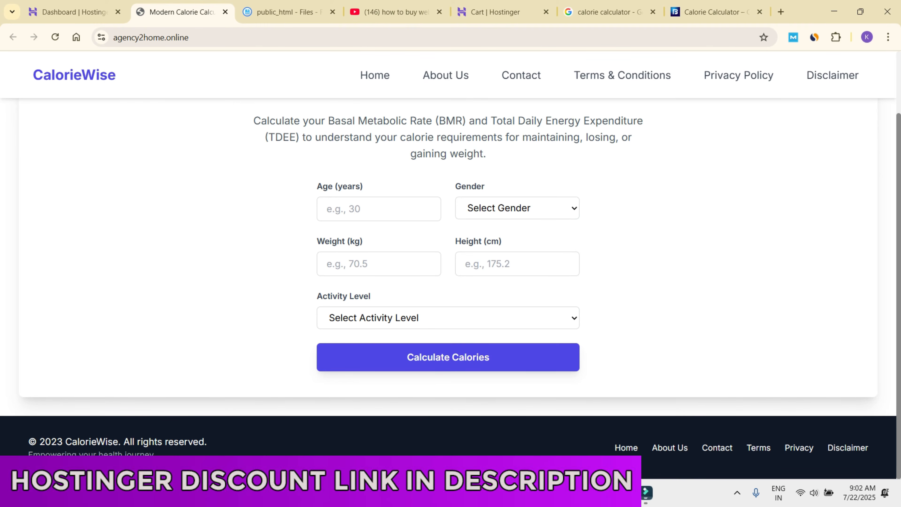
scroll(408, 280, "up", 3)
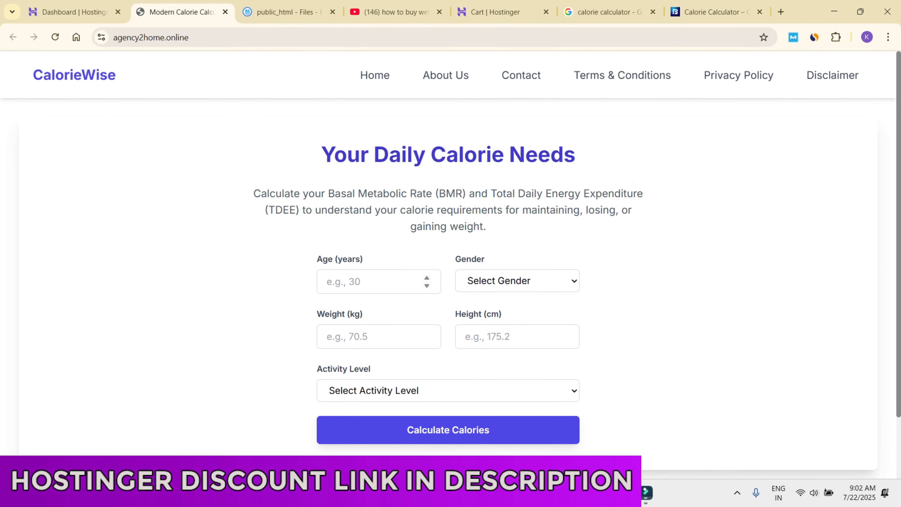
left_click(446, 75)
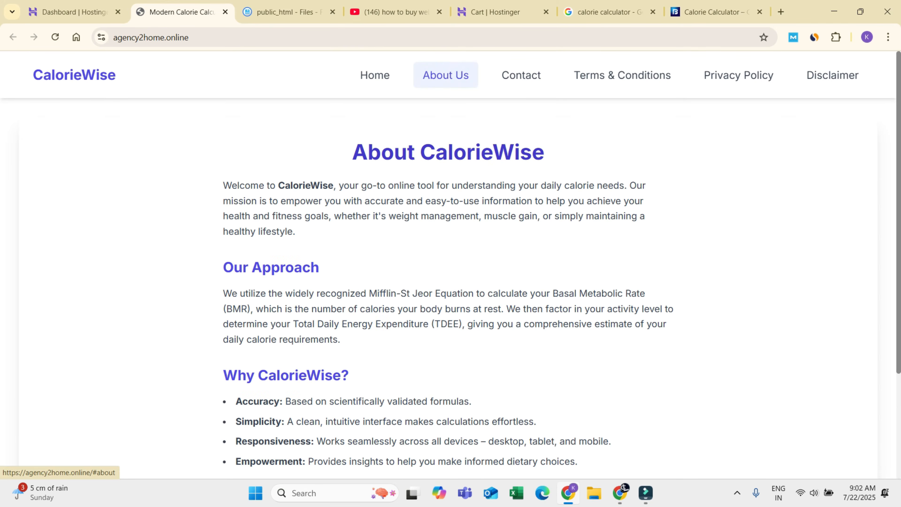
scroll(451, 249, "down", 4)
scroll(450, 249, "up", 4)
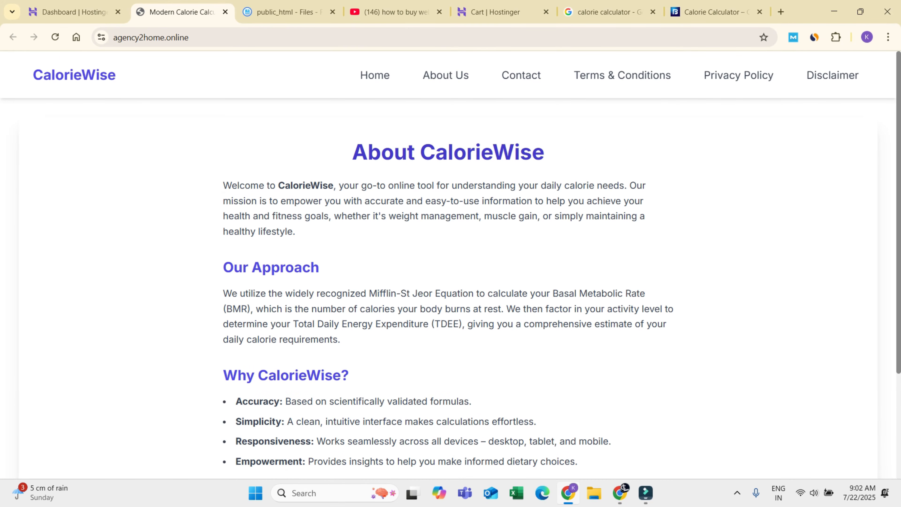
Review the site's Contact page with its contact details and message form.
left_click(521, 75)
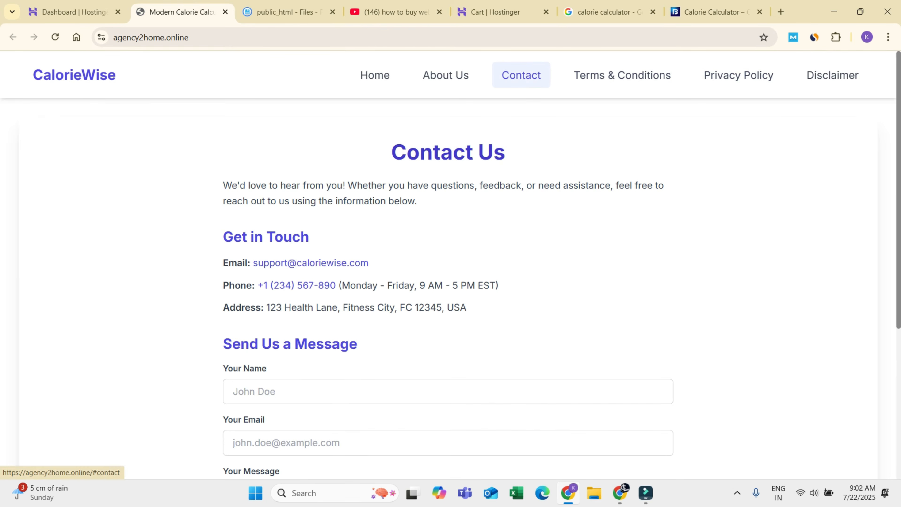
scroll(451, 262, "down", 5)
scroll(451, 263, "up", 5)
scroll(451, 263, "down", 3)
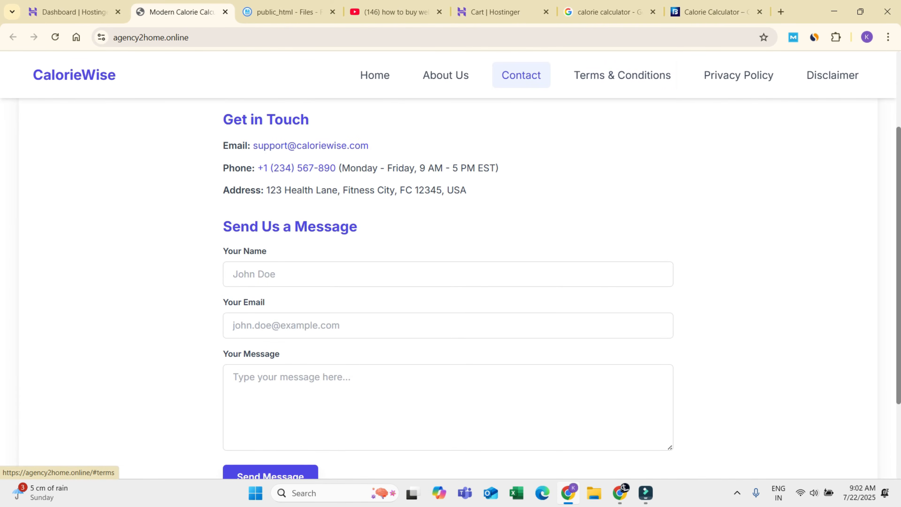
Review the site's Terms & Conditions, Privacy Policy and Disclaimer pages.
left_click(622, 75)
scroll(448, 289, "up", 5)
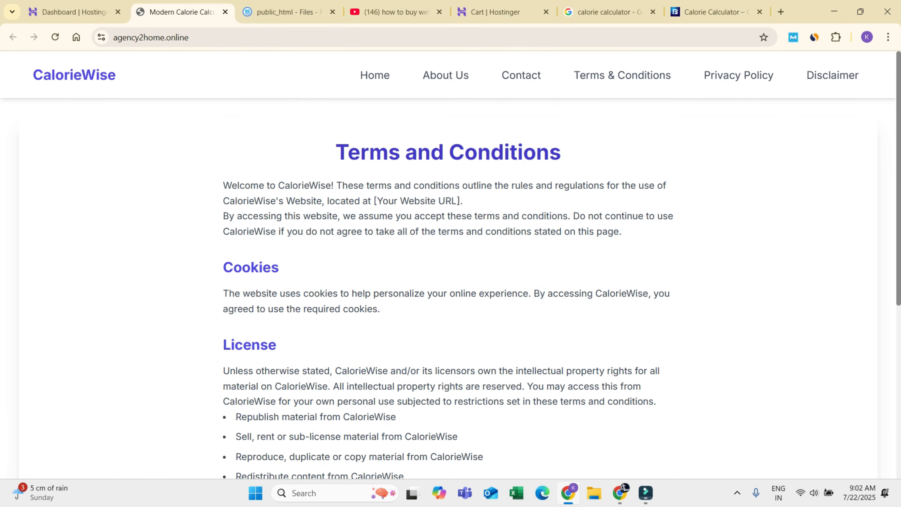
left_click(739, 75)
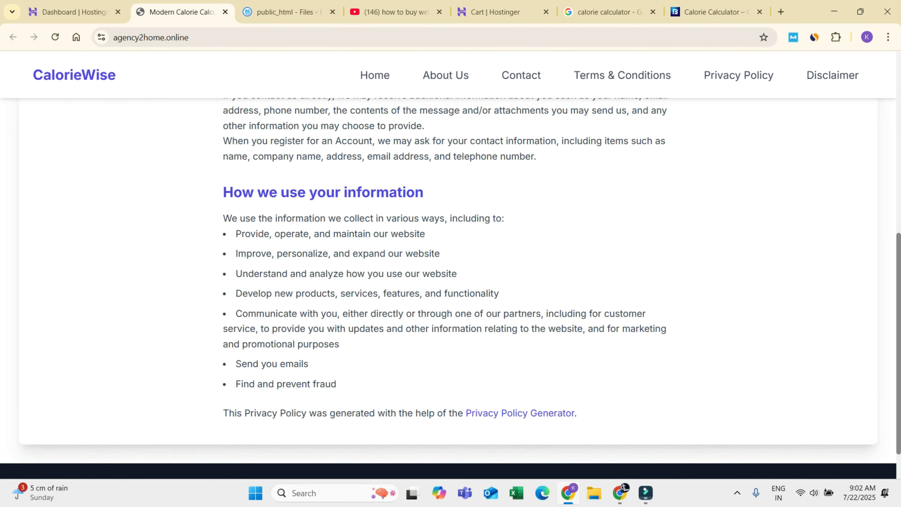
left_click(833, 75)
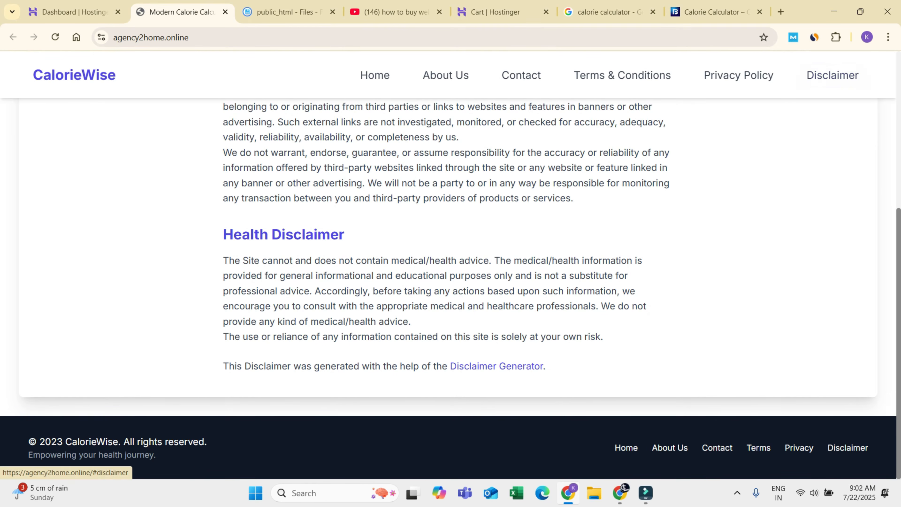
scroll(449, 289, "up", 5)
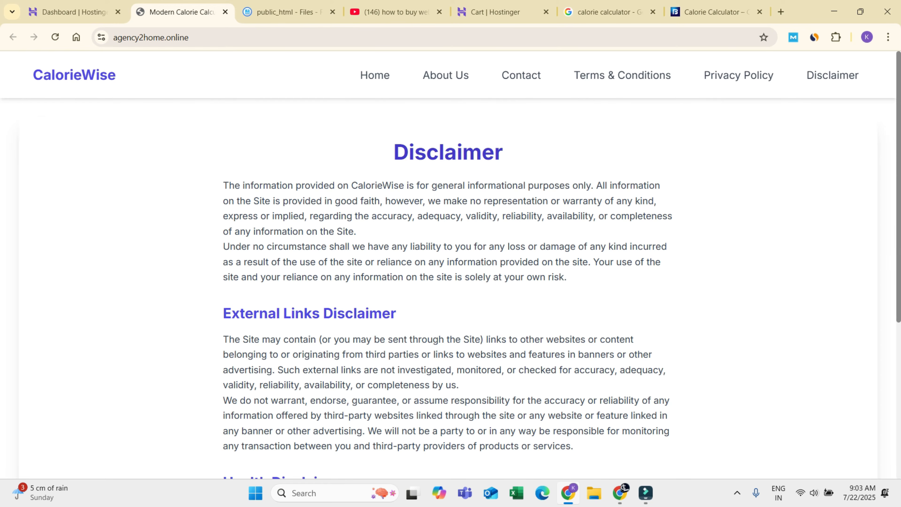
On the site's home page calculator, enter age 25, gender Male and weight 62 kg.
left_click(375, 75)
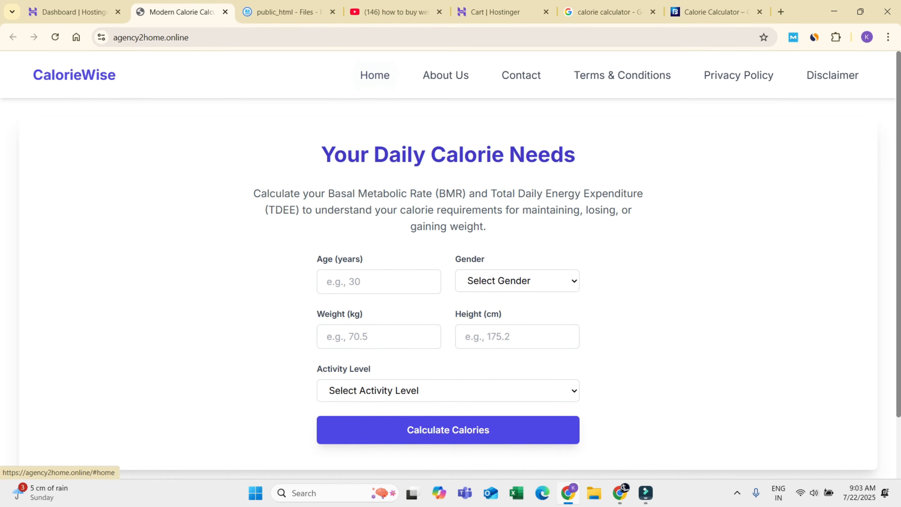
left_click(372, 281)
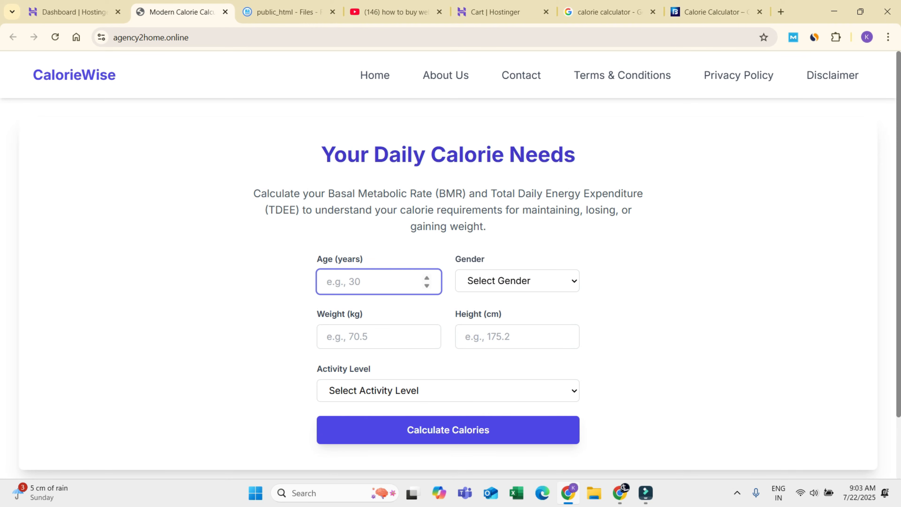
type("25")
left_click(517, 281)
left_click(486, 313)
left_click(373, 337)
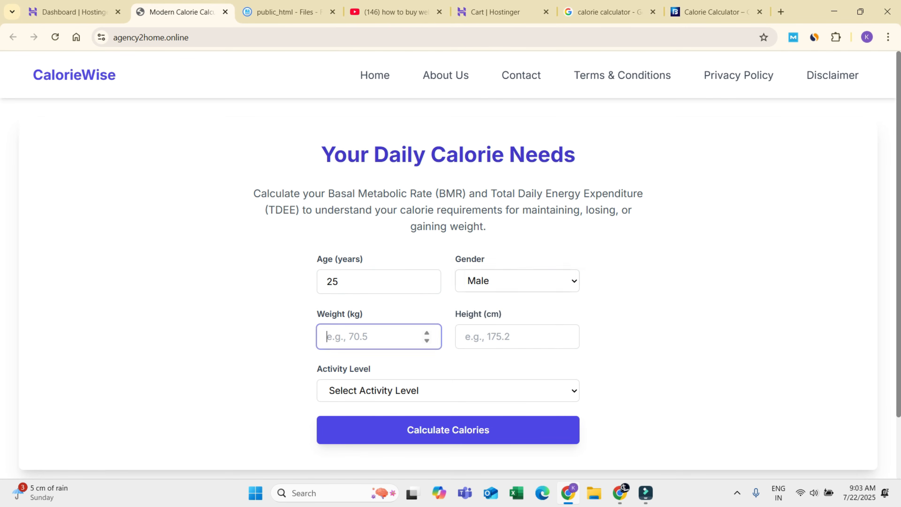
type("62")
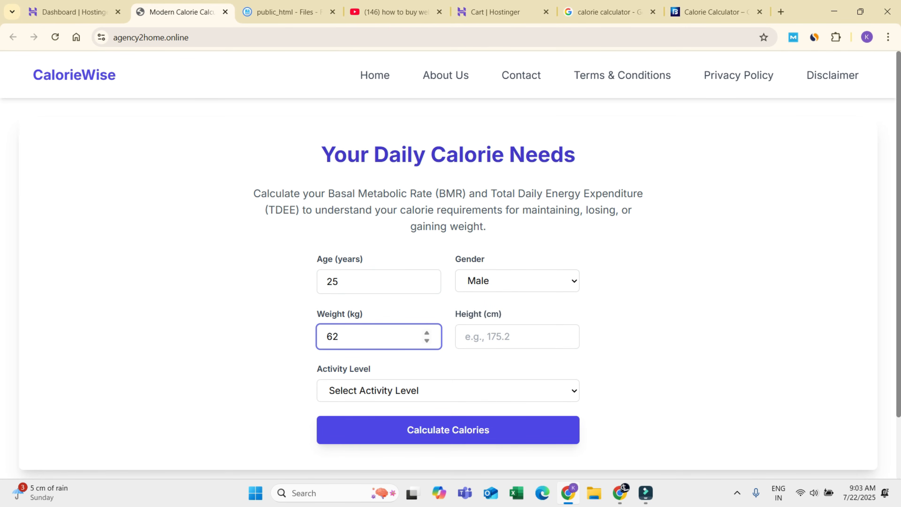
Set the height to 6 cm and the activity level to Sedentary (little or no exercise), and calculate the calories.
left_click(511, 336)
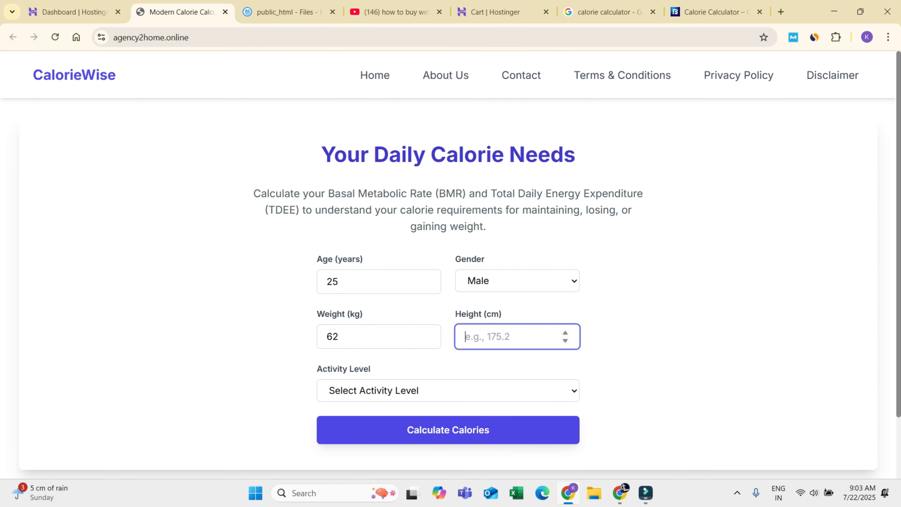
type("6")
key("BackSpace")
type("6")
left_click(448, 390)
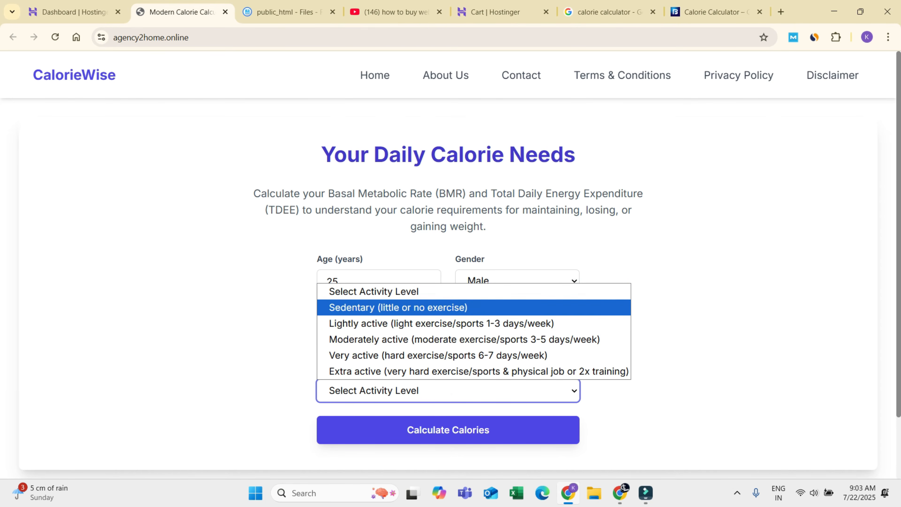
left_click(398, 307)
scroll(409, 362, "down", 1)
scroll(448, 362, "down", 2)
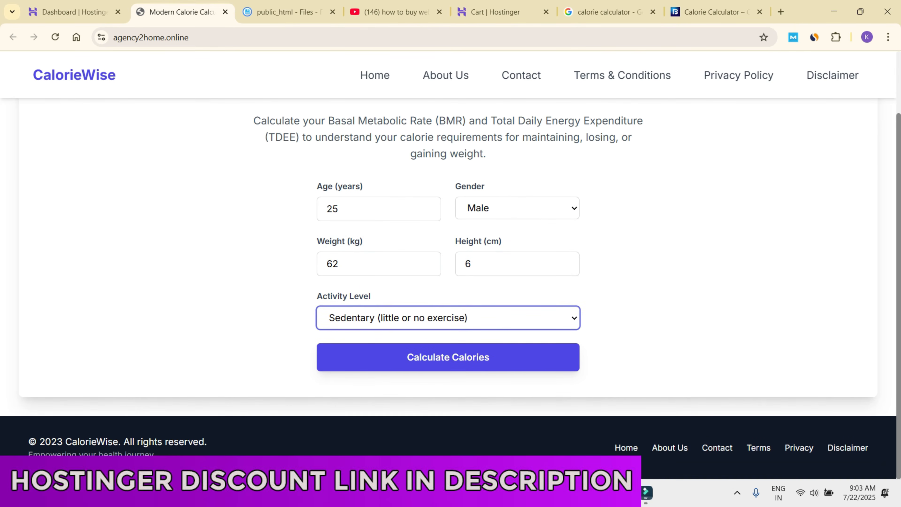
left_click(448, 357)
Examine the calorie estimates for BMR, TDEE, weight loss and weight gain against the entered form values.
scroll(448, 266, "down", 3)
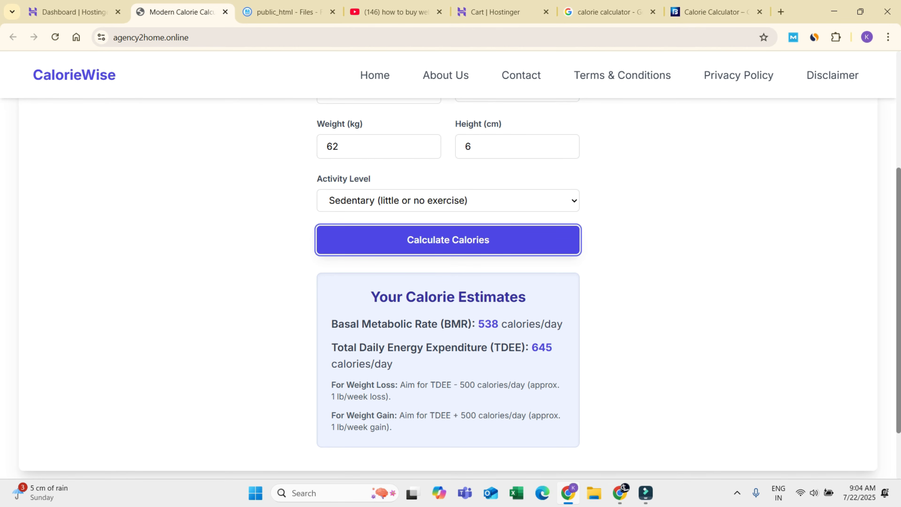
left_click_drag(371, 296, 392, 428)
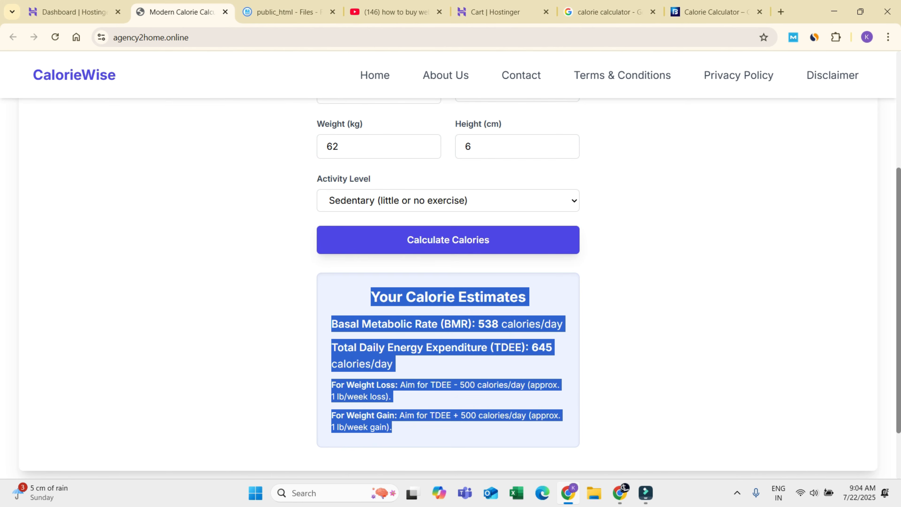
left_click(448, 427)
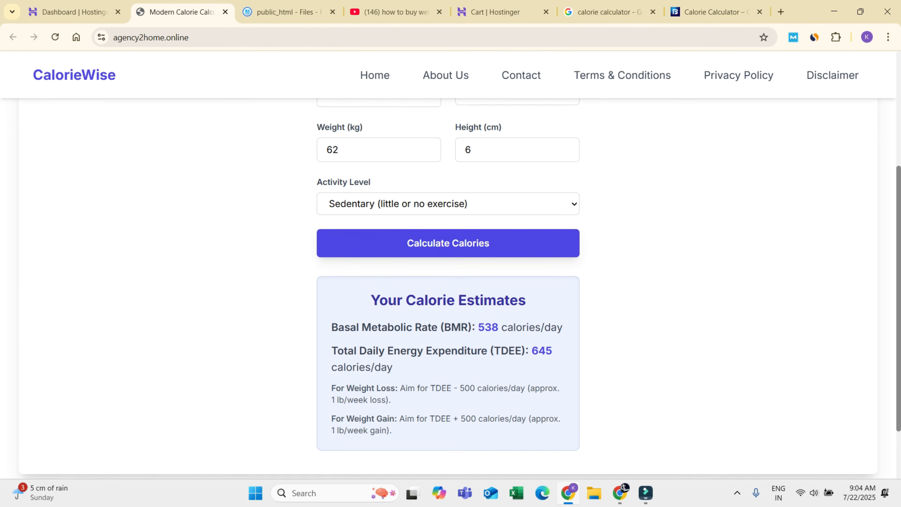
scroll(448, 284, "up", 5)
scroll(448, 284, "down", 5)
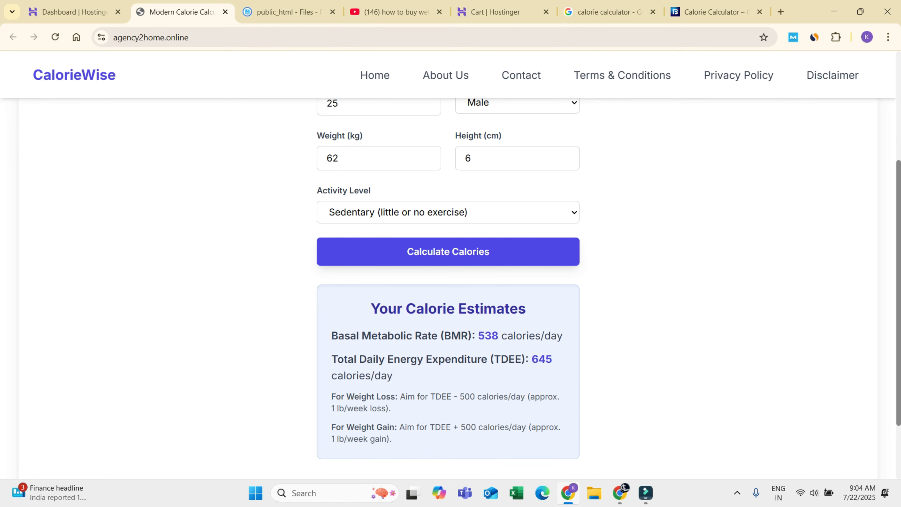
scroll(448, 285, "up", 5)
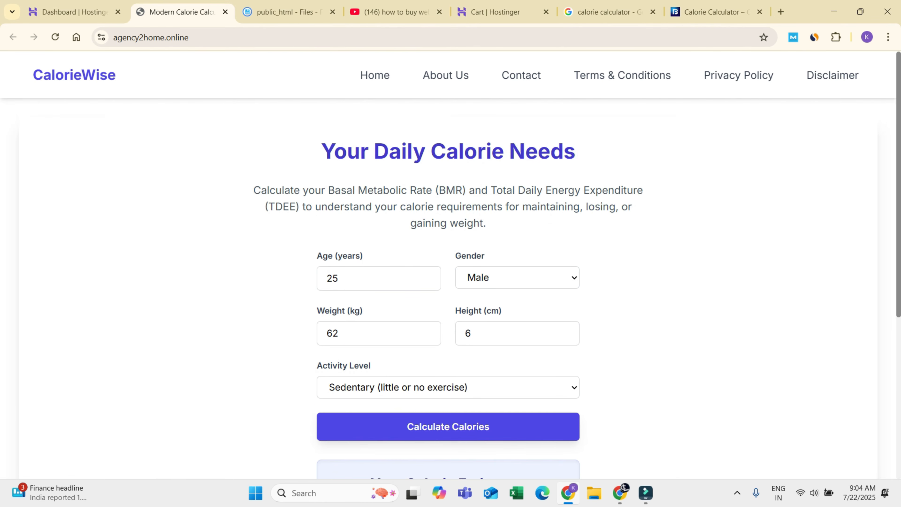
scroll(448, 284, "down", 5)
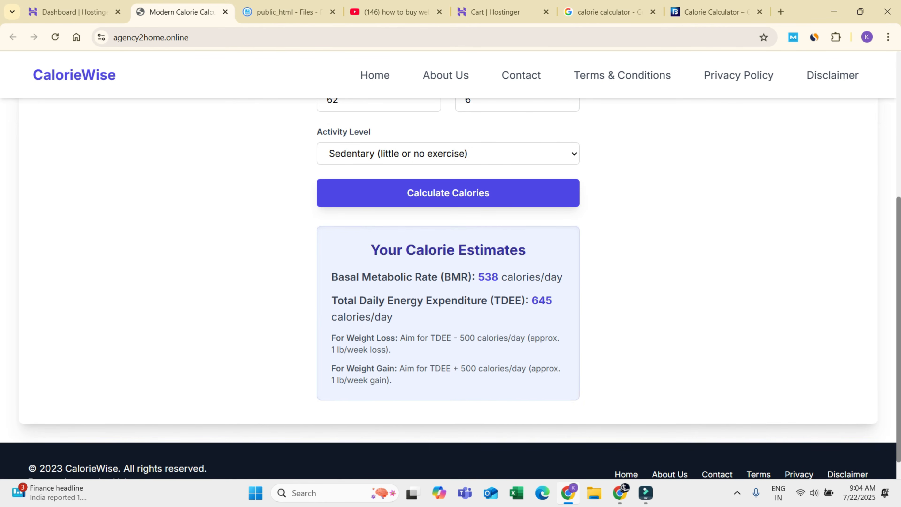
scroll(448, 285, "up", 5)
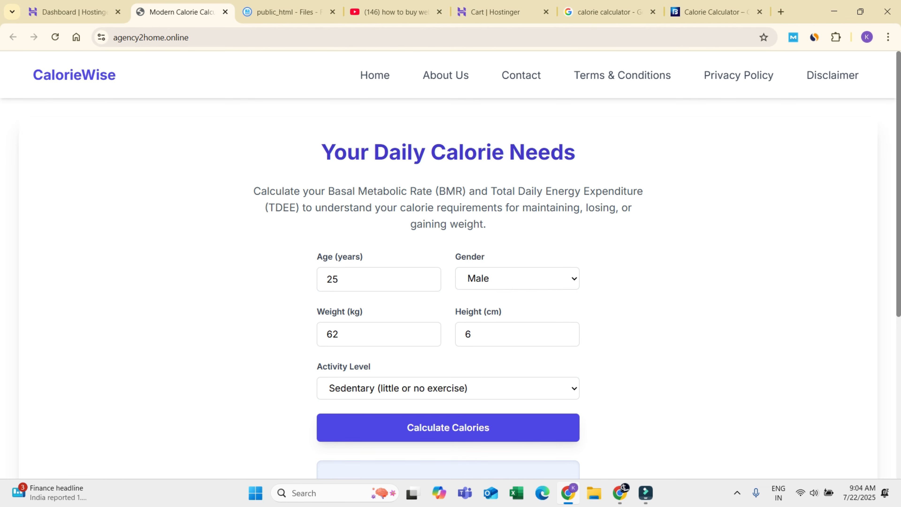
Open the Monetag website, monetag.com, in a new browser tab.
left_click(781, 11)
type("m")
key("Return")
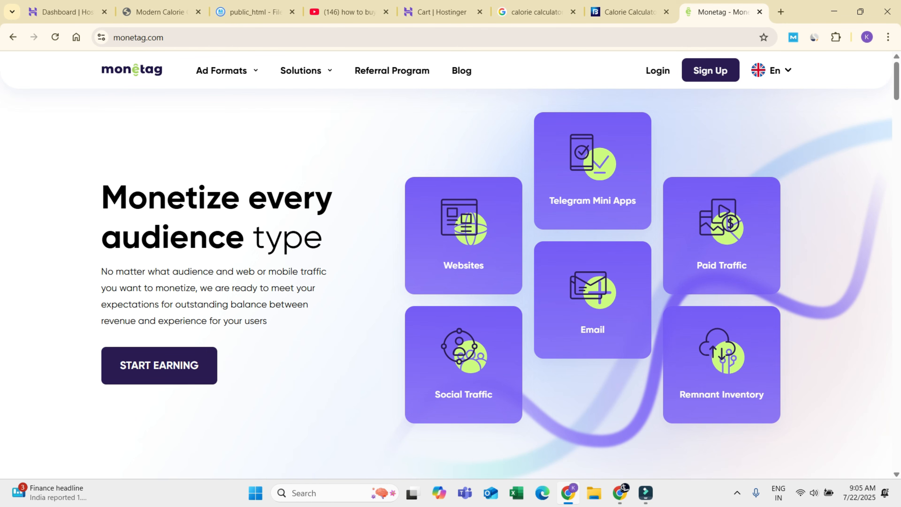
Return to the calorie calculator site and bring up the YouTube results for "how to buy web hosting from hostinger".
left_click(161, 12)
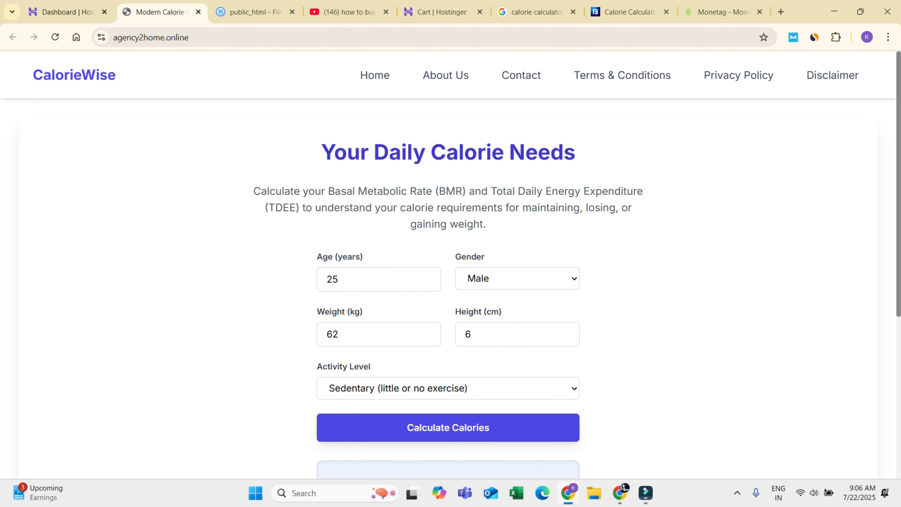
left_click(340, 12)
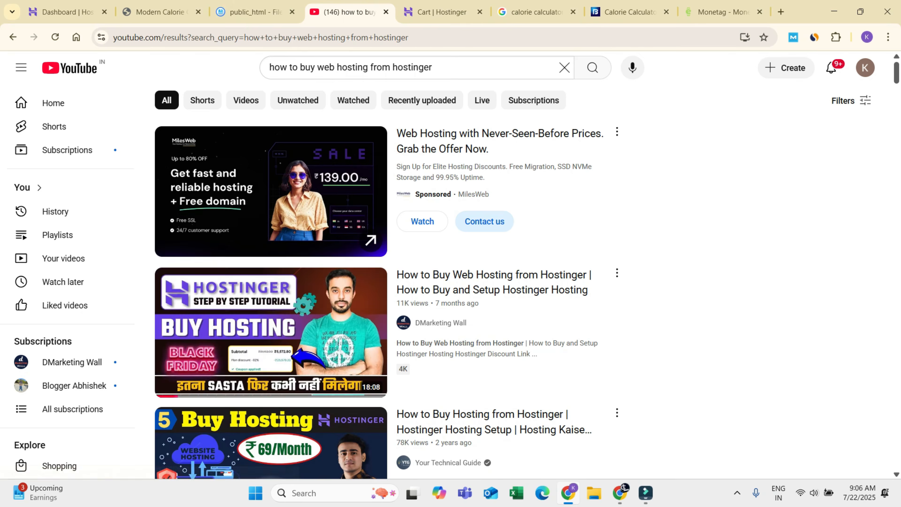